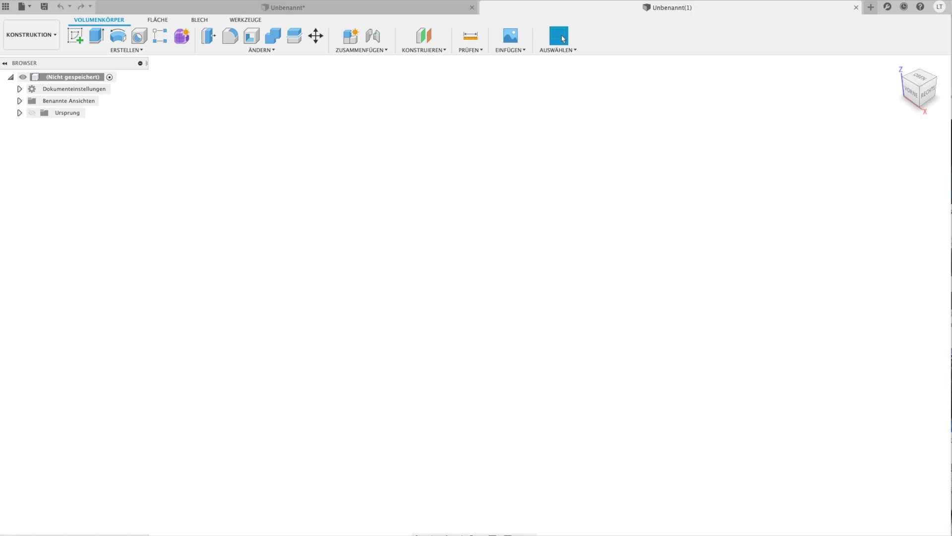
Draw a box on the ground plane from the origin: 60 × 100 mm base, 60 mm tall
{"action": "left_click", "coordinate": [127, 50]}
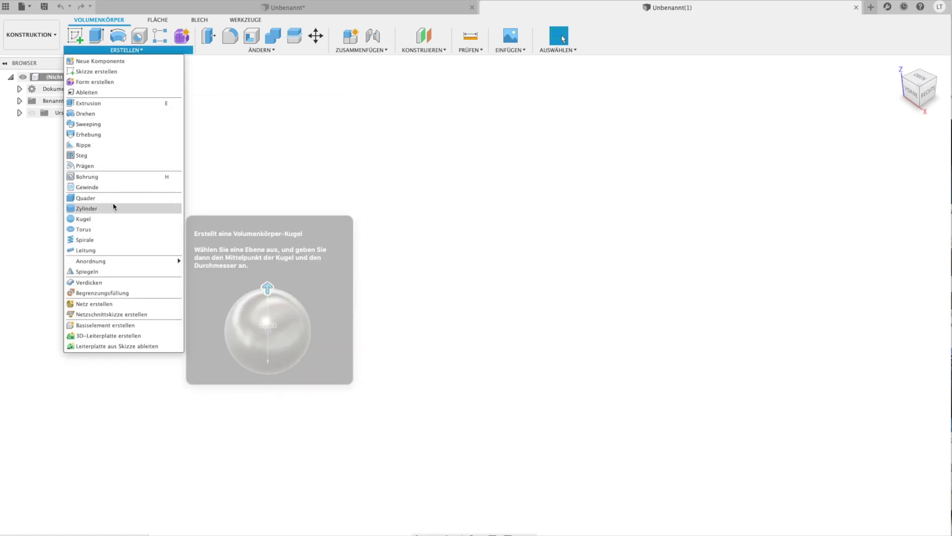
{"action": "left_click", "coordinate": [115, 199]}
{"action": "left_click", "coordinate": [538, 305]}
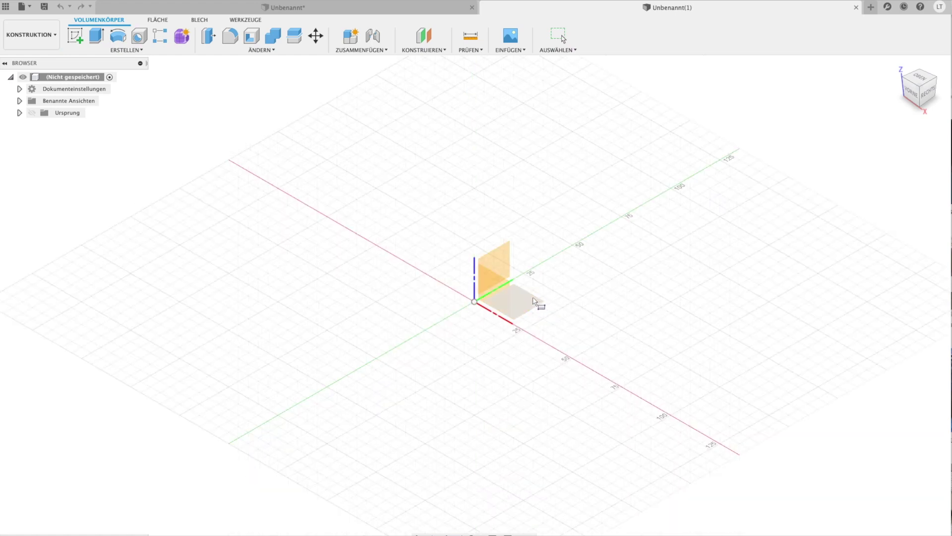
{"action": "left_click", "coordinate": [476, 301]}
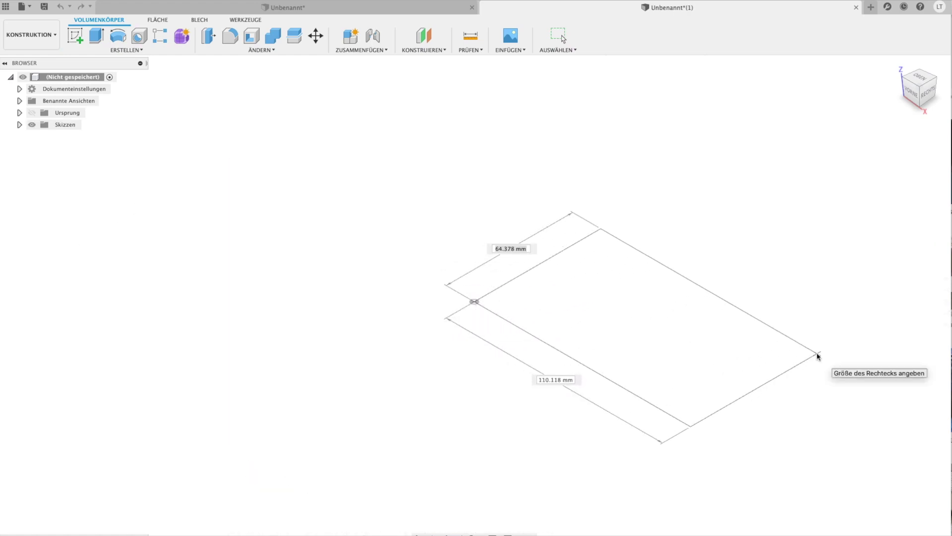
{"action": "type", "text": "60"}
{"action": "key", "text": "Tab"}
{"action": "key", "text": "Tab"}
{"action": "key", "text": "Return"}
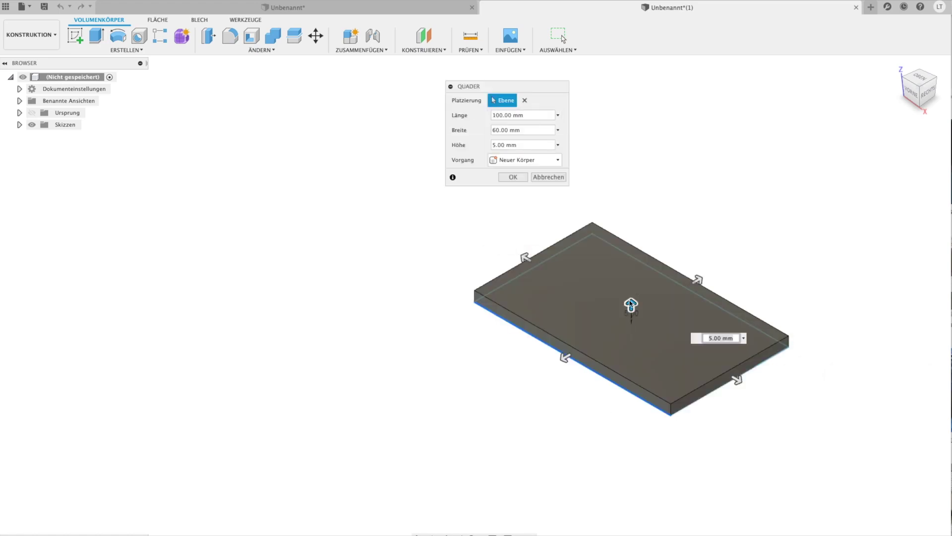
{"action": "left_click_drag", "start_coordinate": [630, 304], "coordinate": [640, 182]}
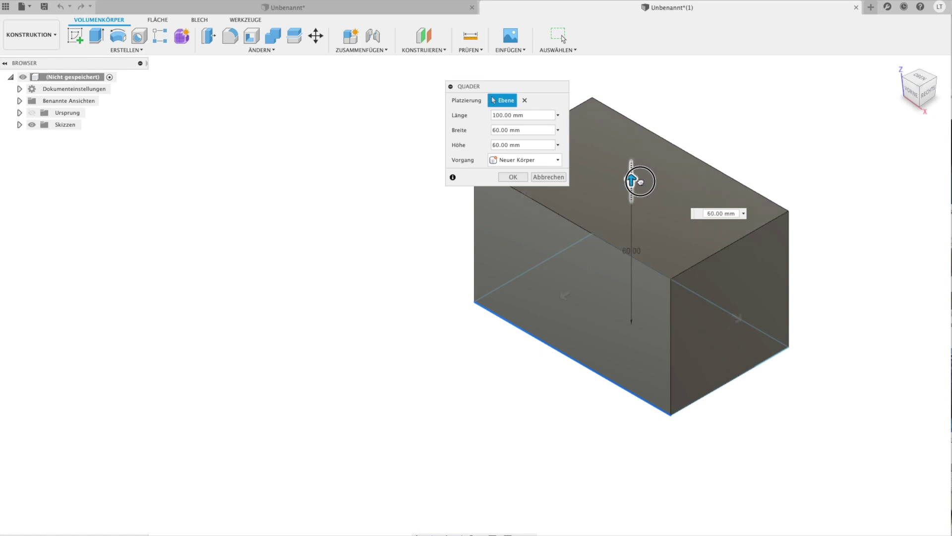
{"action": "key", "text": "Return"}
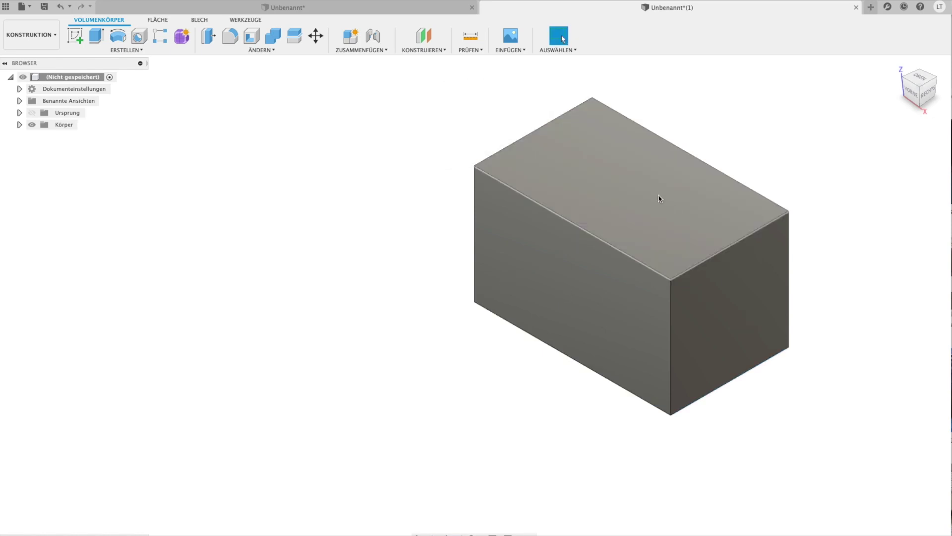
{"action": "mouse_move", "coordinate": [687, 229]}
{"action": "middle_mouse_down"}
{"action": "mouse_move", "coordinate": [518, 281]}
{"action": "mouse_move", "coordinate": [547, 254]}
{"action": "mouse_move", "coordinate": [543, 266]}
{"action": "middle_mouse_up"}
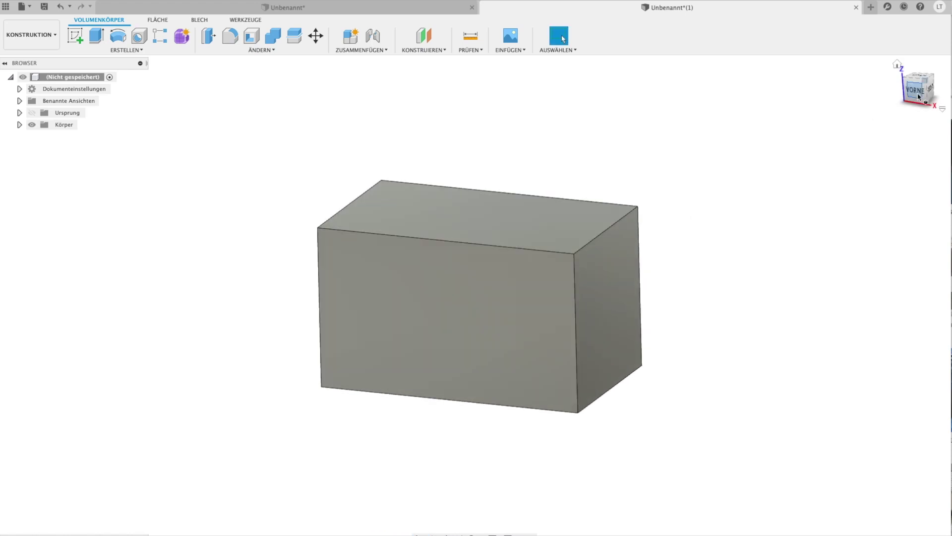
From the front view, sketch a line on the front face crossing the box's upper-right corner
{"action": "left_click", "coordinate": [918, 96]}
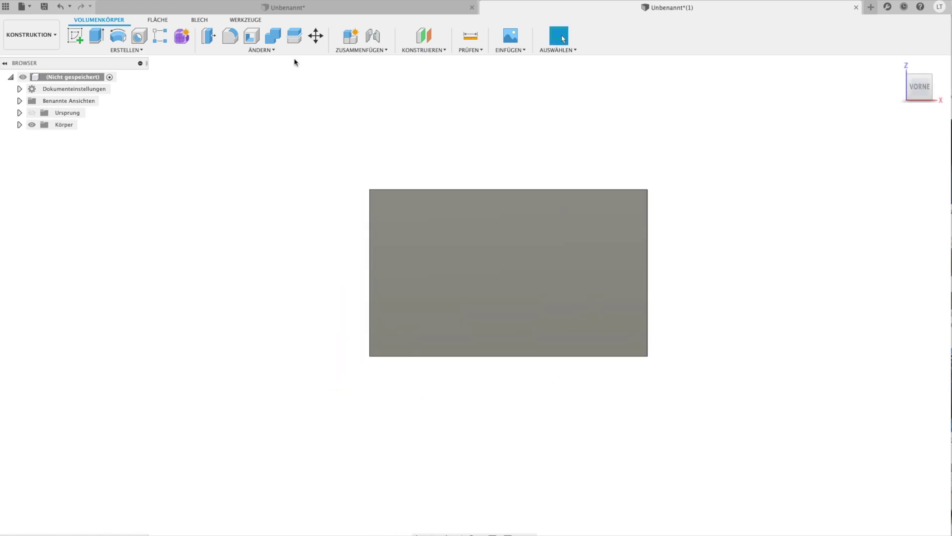
{"action": "key", "text": "s"}
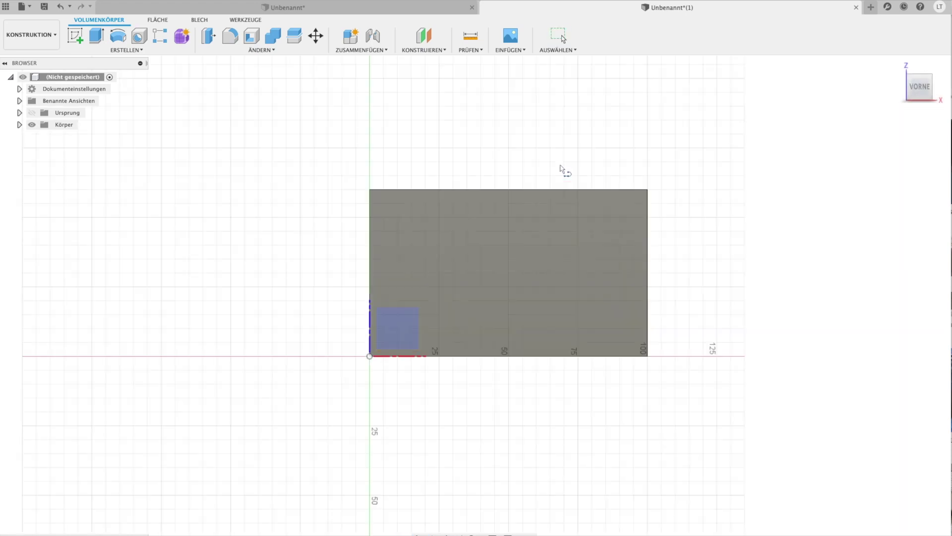
{"action": "left_click", "coordinate": [435, 300]}
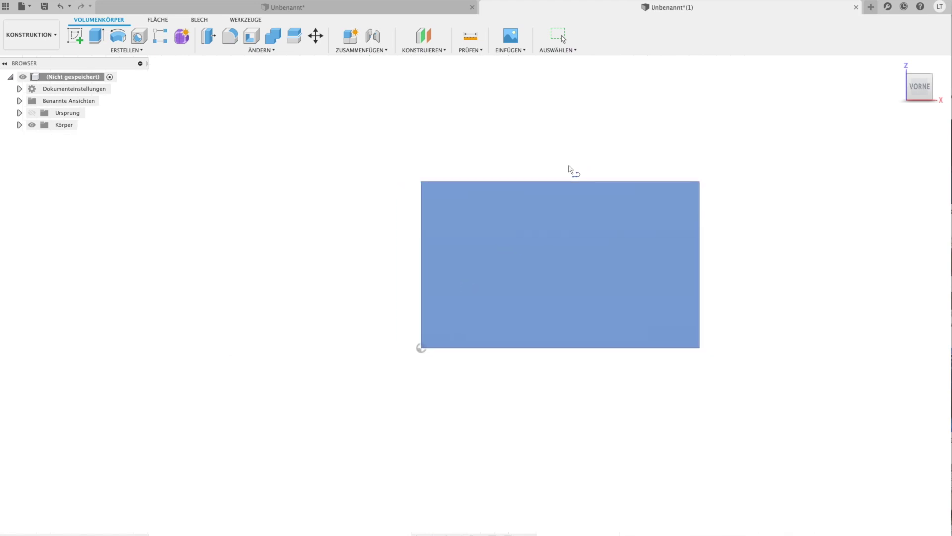
{"action": "key", "text": "l"}
{"action": "left_click", "coordinate": [585, 154]}
{"action": "left_click", "coordinate": [754, 304]}
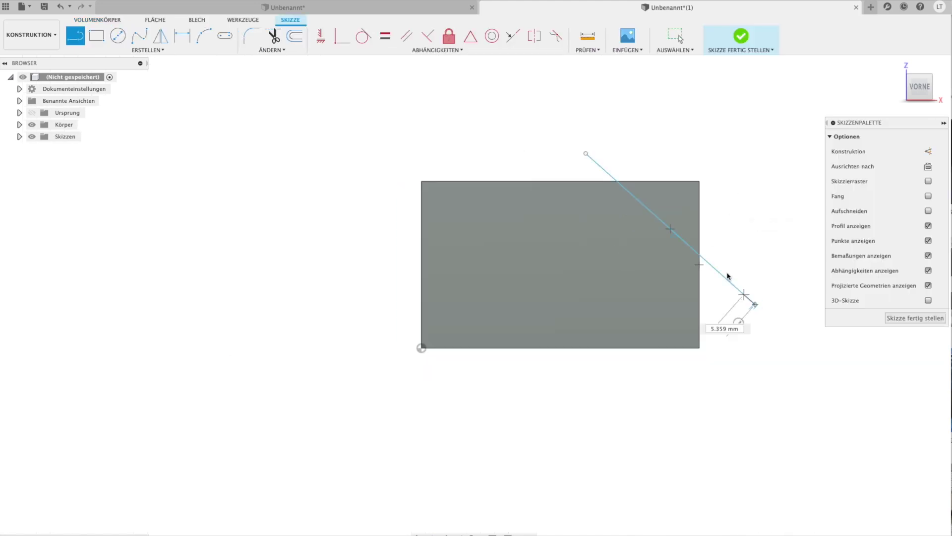
{"action": "key", "text": "Escape"}
{"action": "left_click_drag", "start_coordinate": [547, 160], "coordinate": [555, 144]}
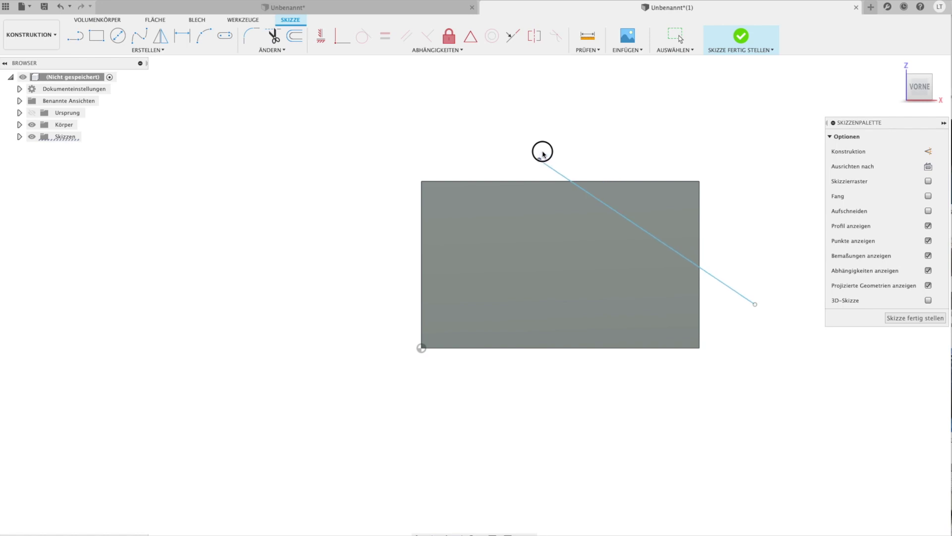
{"action": "left_click", "coordinate": [902, 318]}
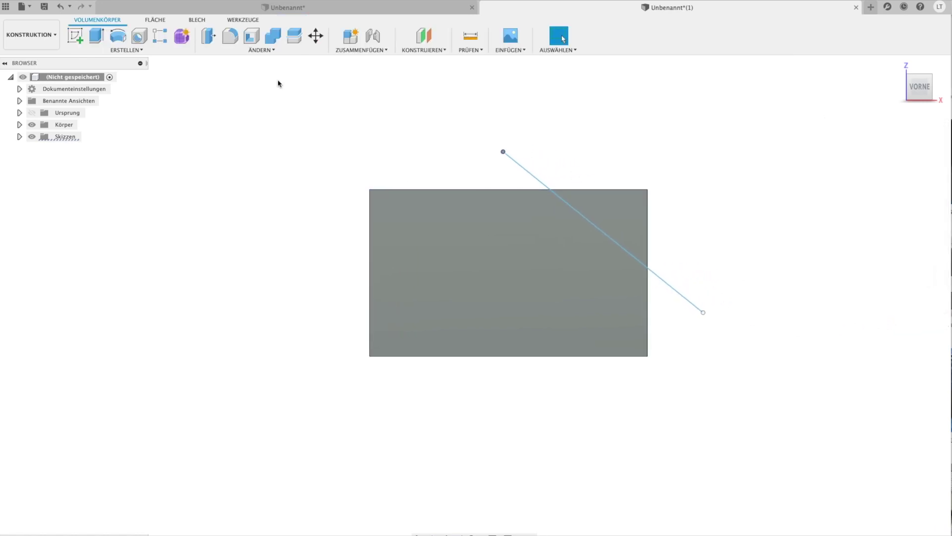
{"action": "left_click", "coordinate": [294, 36]}
Split the box with the diagonal sketch line, with Extend Splitting Tool turned off
{"action": "left_click", "coordinate": [506, 257]}
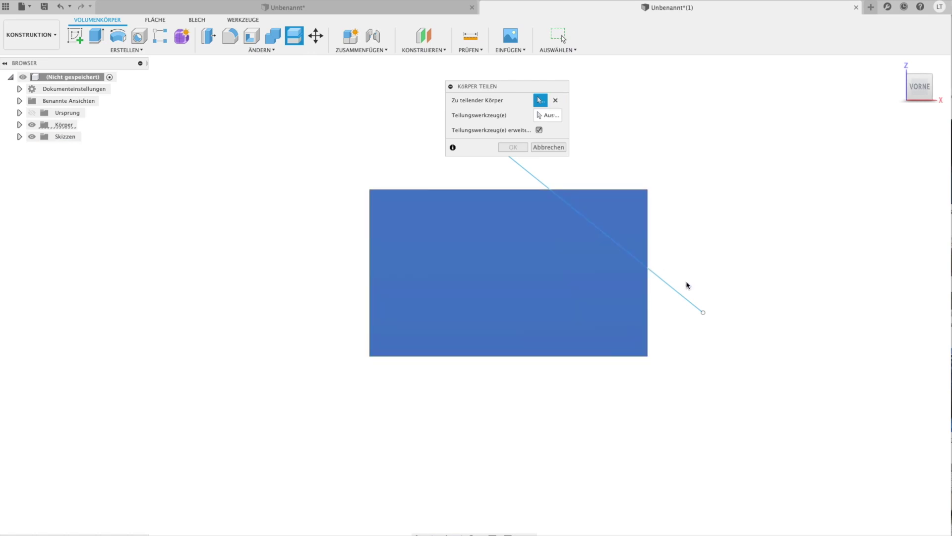
{"action": "left_click", "coordinate": [551, 119]}
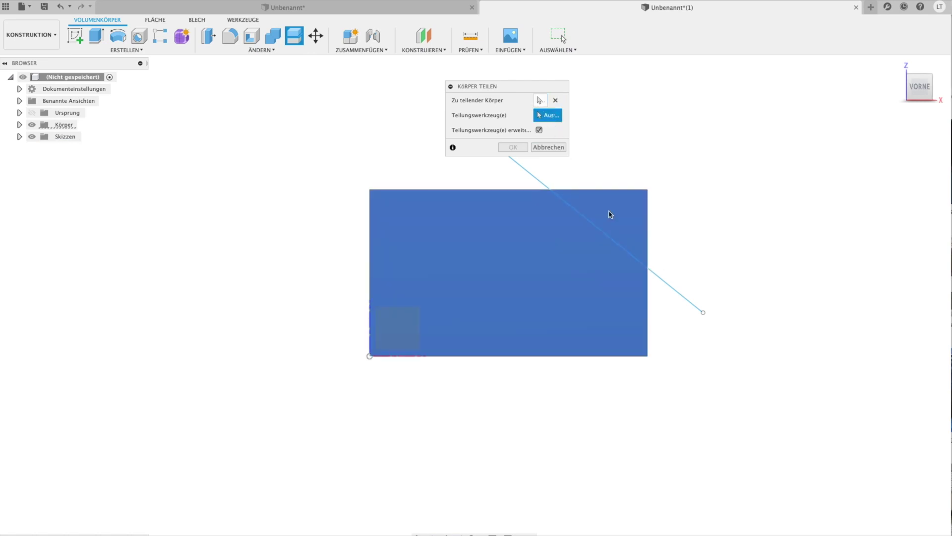
{"action": "left_click", "coordinate": [675, 297]}
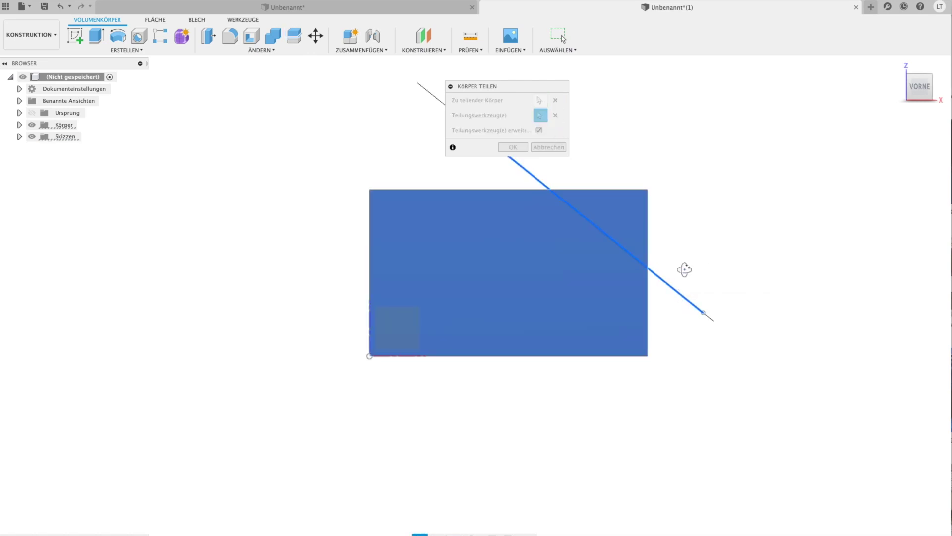
{"action": "middle_click_drag", "start_coordinate": [684, 270], "coordinate": [646, 264], "text": "shift"}
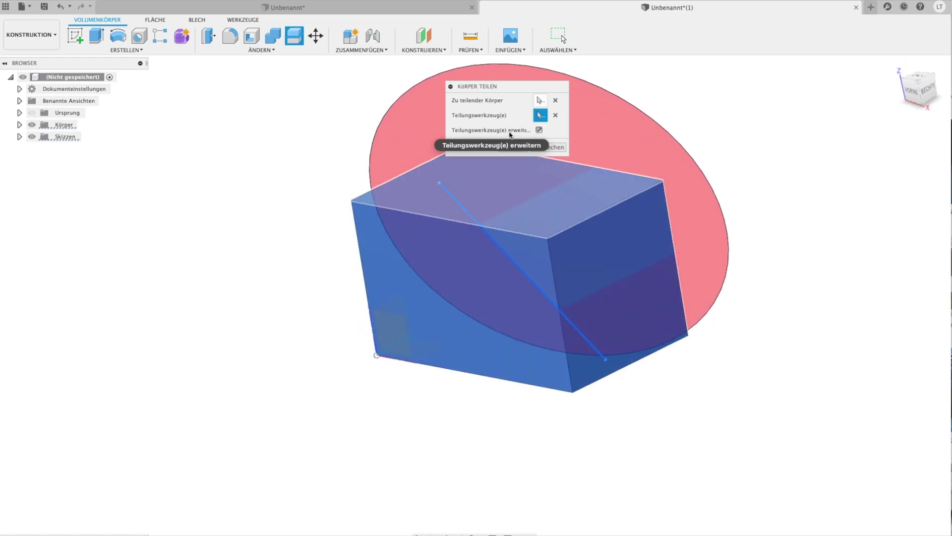
{"action": "left_click", "coordinate": [539, 130]}
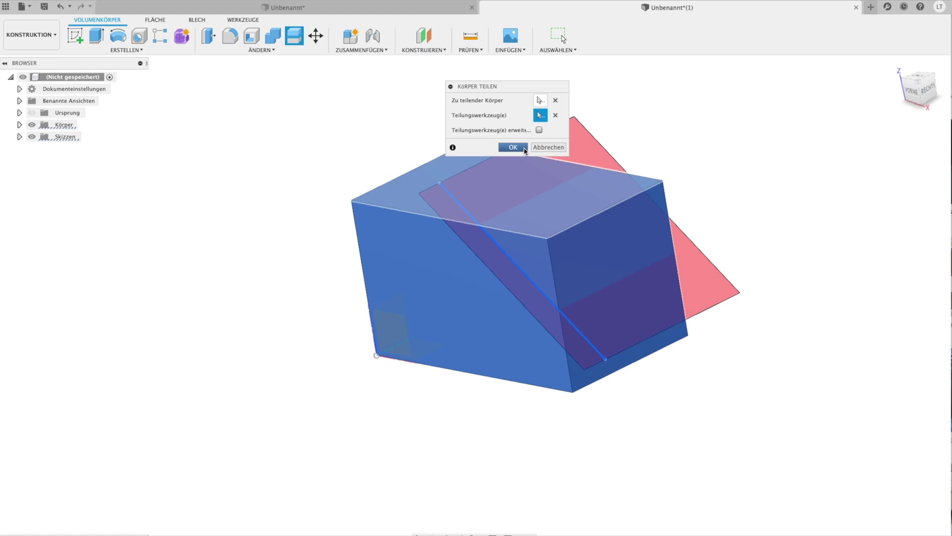
{"action": "left_click", "coordinate": [524, 149]}
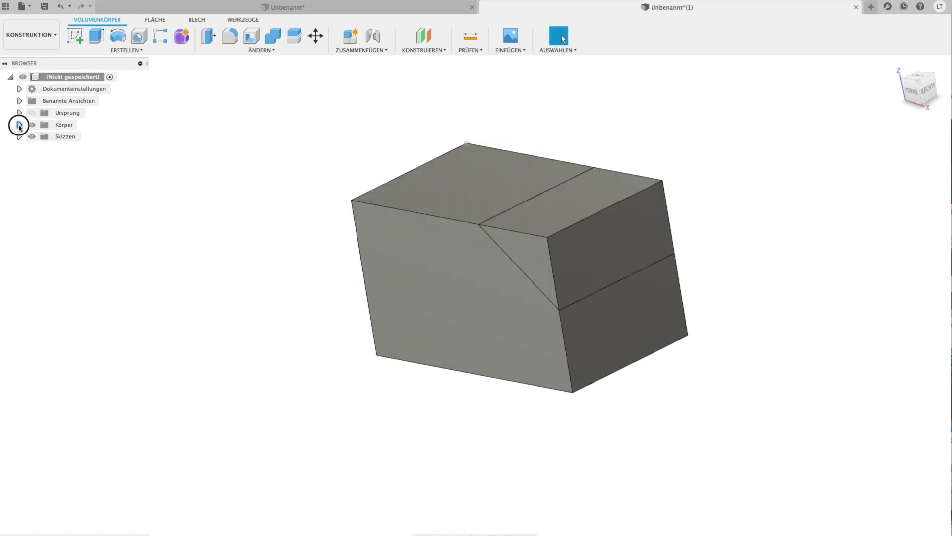
Hide the cut-off corner body Körper1 in the browser
{"action": "left_click", "coordinate": [19, 124]}
{"action": "left_click", "coordinate": [41, 136]}
{"action": "mouse_move", "coordinate": [429, 290]}
{"action": "middle_mouse_down", "text": "shift"}
{"action": "mouse_move", "coordinate": [378, 270]}
{"action": "mouse_move", "coordinate": [374, 278]}
{"action": "mouse_move", "coordinate": [425, 287]}
{"action": "middle_mouse_up", "text": "shift"}
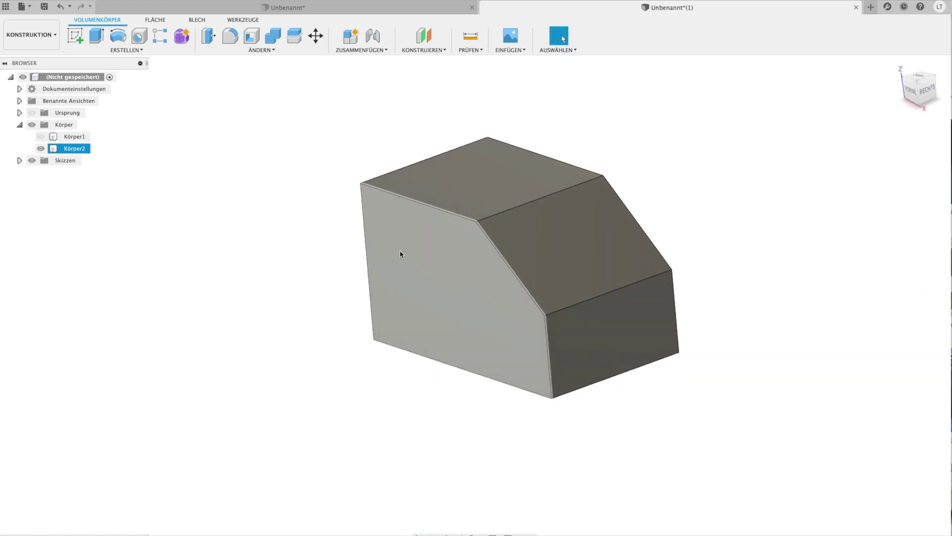
{"action": "key", "text": "Escape"}
{"action": "middle_click_drag", "start_coordinate": [372, 159], "coordinate": [218, 183]}
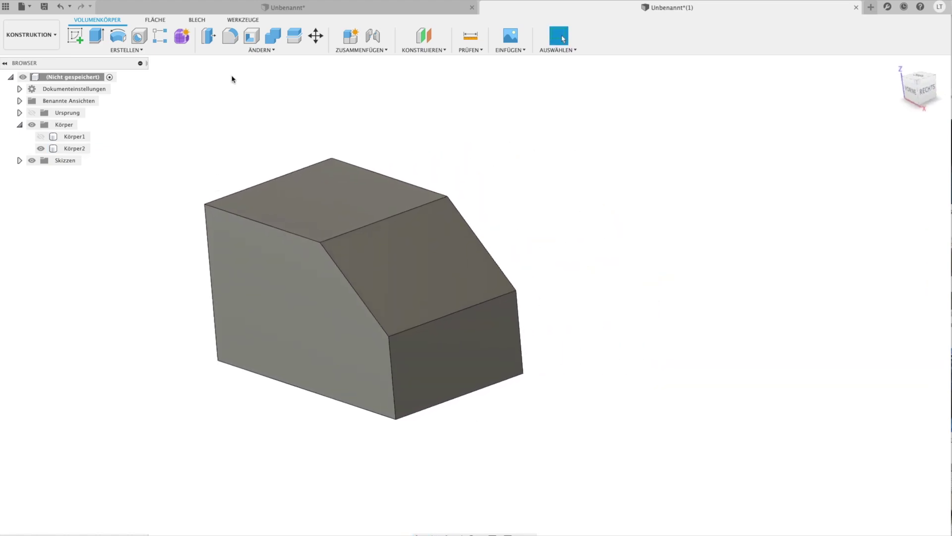
{"action": "mouse_move", "coordinate": [252, 35]}
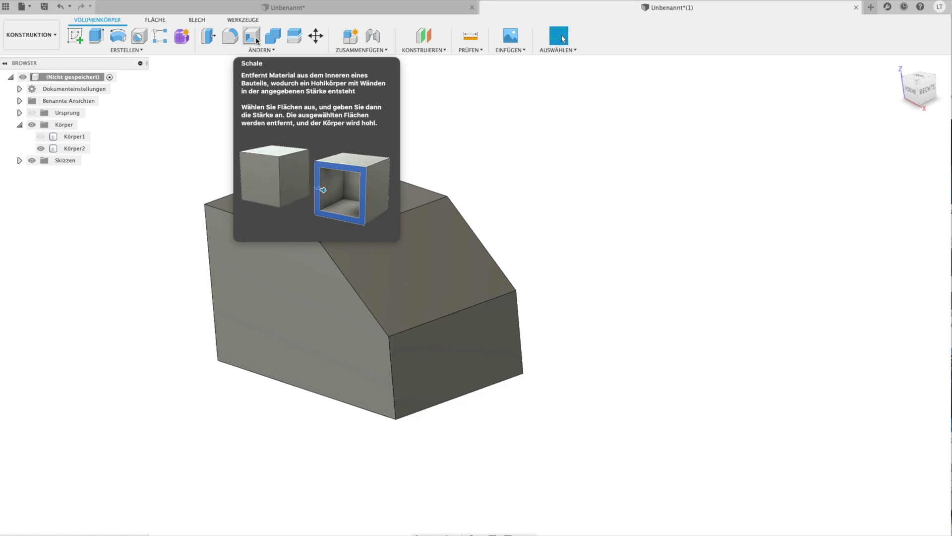
Try a 2 mm shell with the top face open, then undo it
{"action": "left_click", "coordinate": [257, 40]}
{"action": "left_click", "coordinate": [316, 185]}
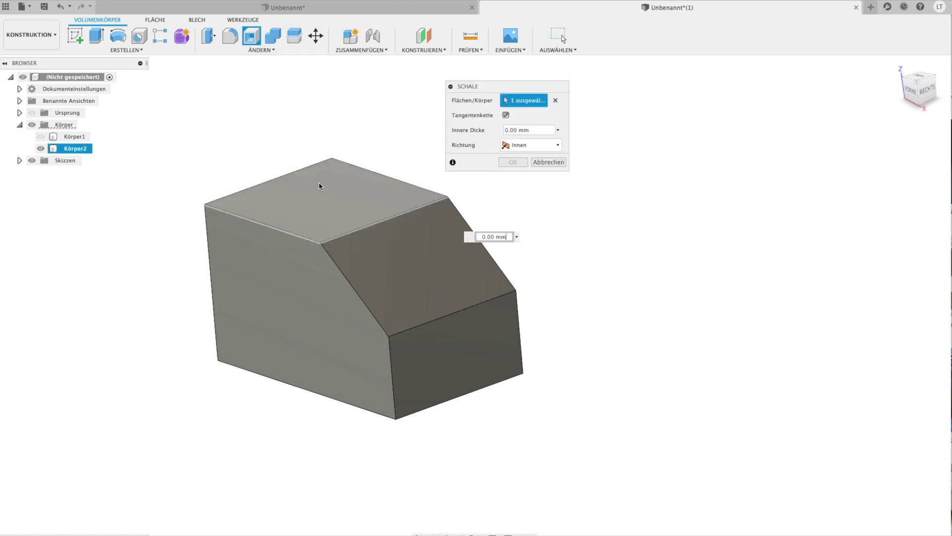
{"action": "key", "text": "Return"}
{"action": "mouse_move", "coordinate": [372, 213]}
{"action": "middle_mouse_down", "text": "shift"}
{"action": "mouse_move", "coordinate": [419, 223]}
{"action": "mouse_move", "coordinate": [464, 260]}
{"action": "mouse_move", "coordinate": [434, 276]}
{"action": "mouse_move", "coordinate": [393, 213]}
{"action": "mouse_move", "coordinate": [388, 220]}
{"action": "middle_mouse_up", "text": "shift"}
{"action": "key", "text": "F6"}
{"action": "left_click", "coordinate": [563, 39]}
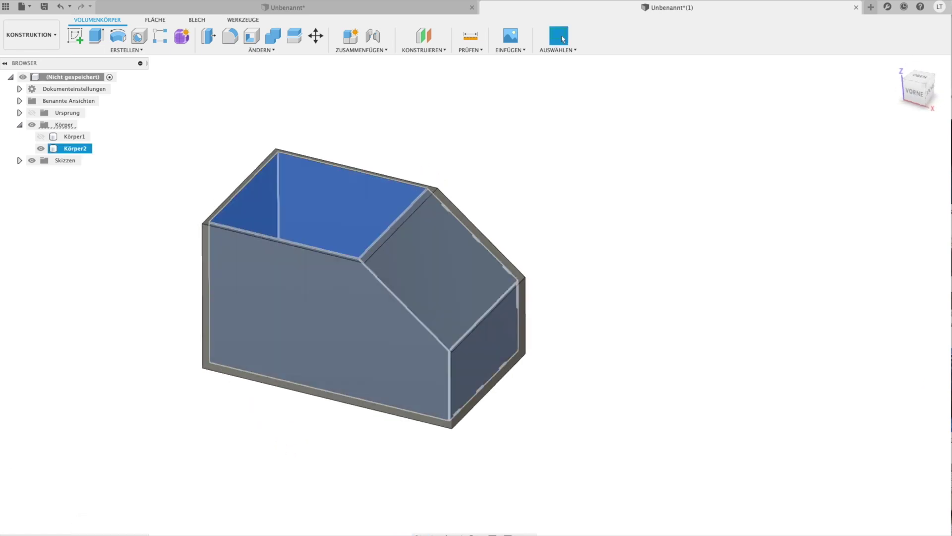
{"action": "key", "text": "ctrl+z"}
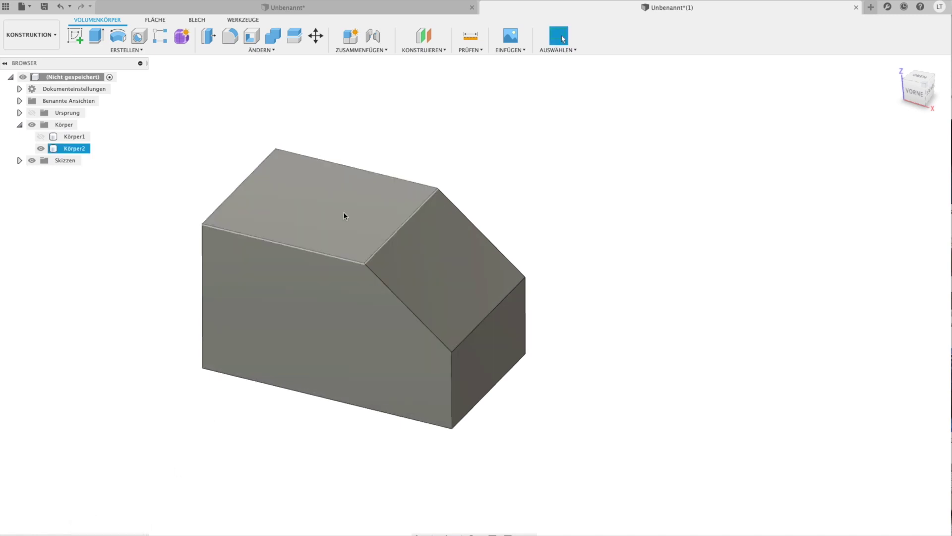
Start a shell opening the top and sloped faces with 2 mm inner thickness
{"action": "left_click", "coordinate": [295, 105]}
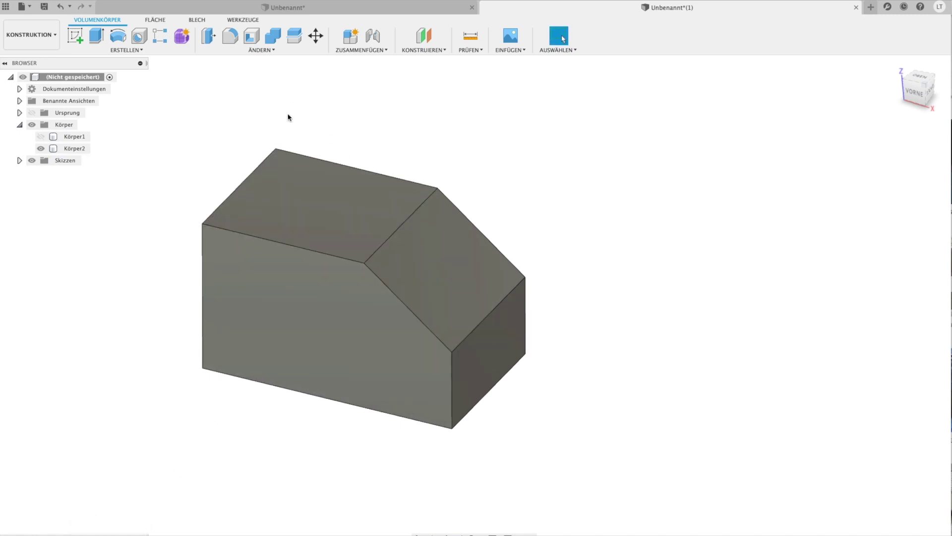
{"action": "left_click", "coordinate": [252, 36]}
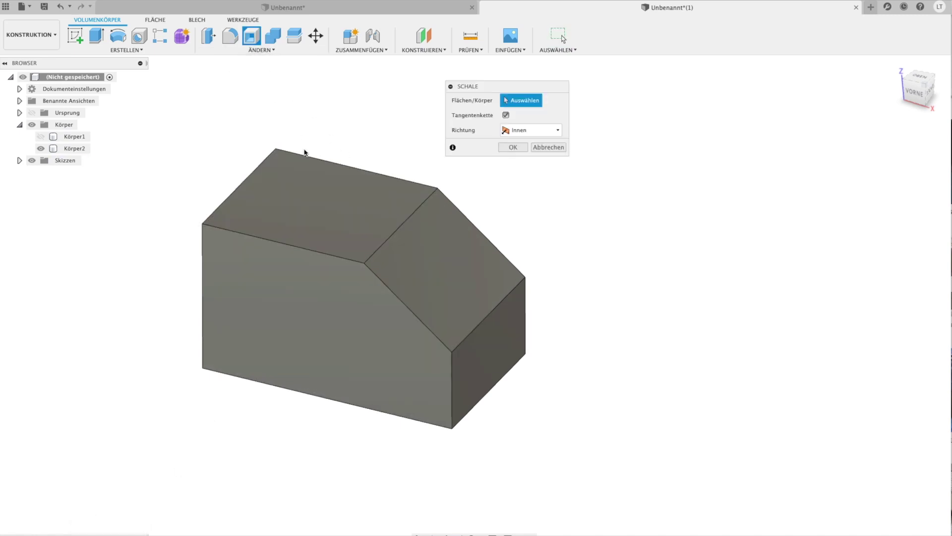
{"action": "left_click", "coordinate": [312, 200]}
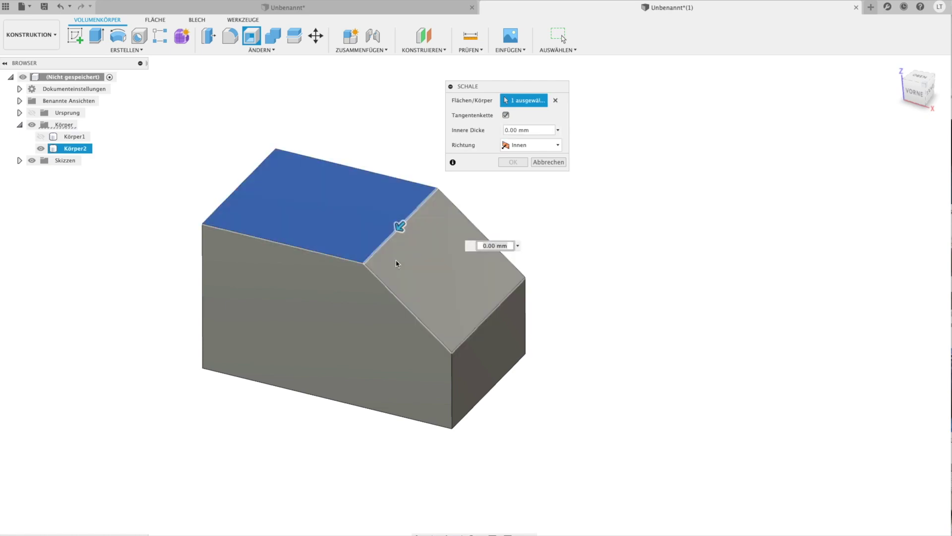
{"action": "left_click", "coordinate": [414, 278]}
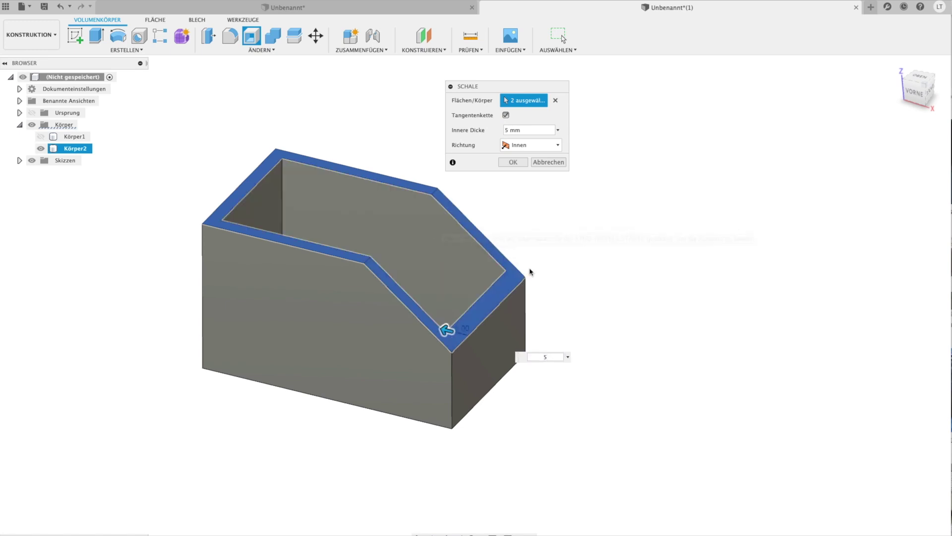
{"action": "type", "text": "2"}
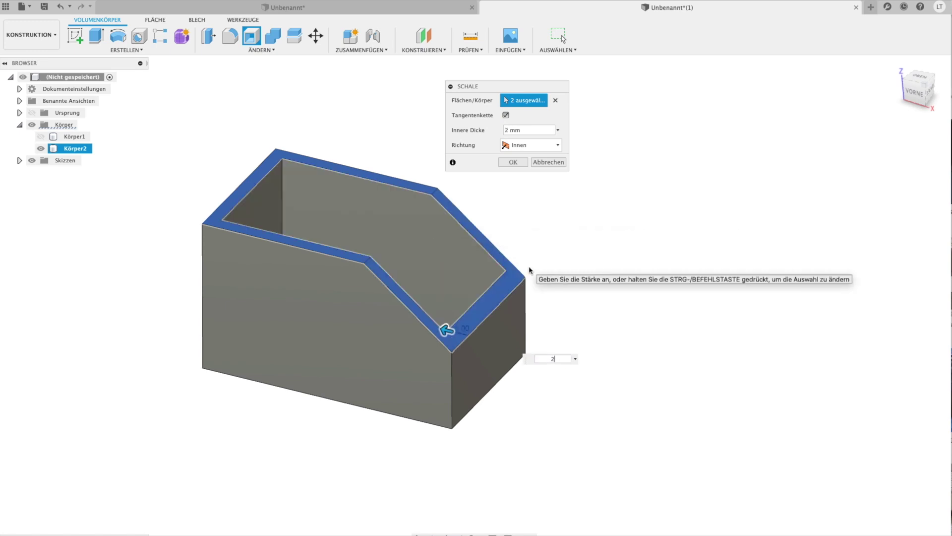
Add the side face to the shell openings and apply the 2 mm shell
{"action": "mouse_move", "coordinate": [539, 285]}
{"action": "middle_mouse_down", "text": "shift"}
{"action": "mouse_move", "coordinate": [552, 299]}
{"action": "mouse_move", "coordinate": [538, 302]}
{"action": "middle_mouse_up", "text": "shift"}
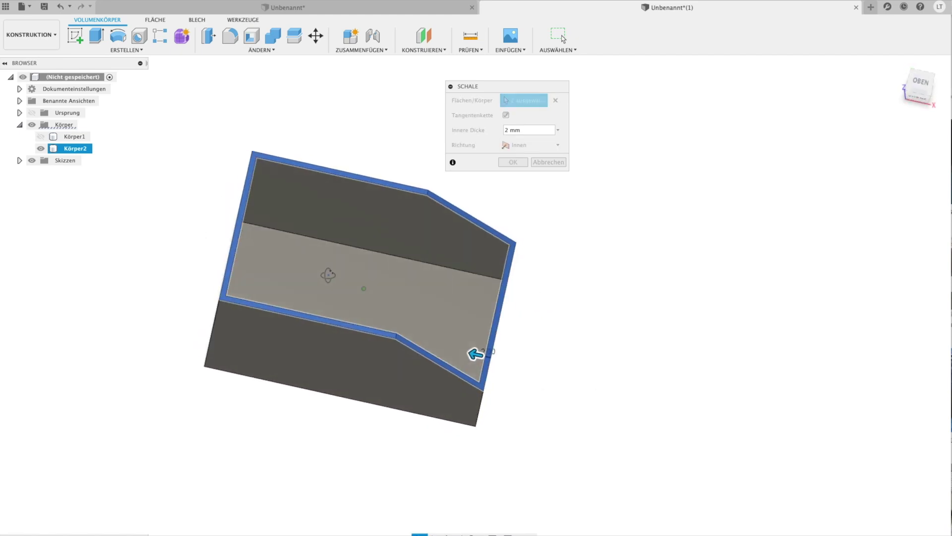
{"action": "middle_click_drag", "start_coordinate": [323, 276], "coordinate": [332, 278], "text": "shift"}
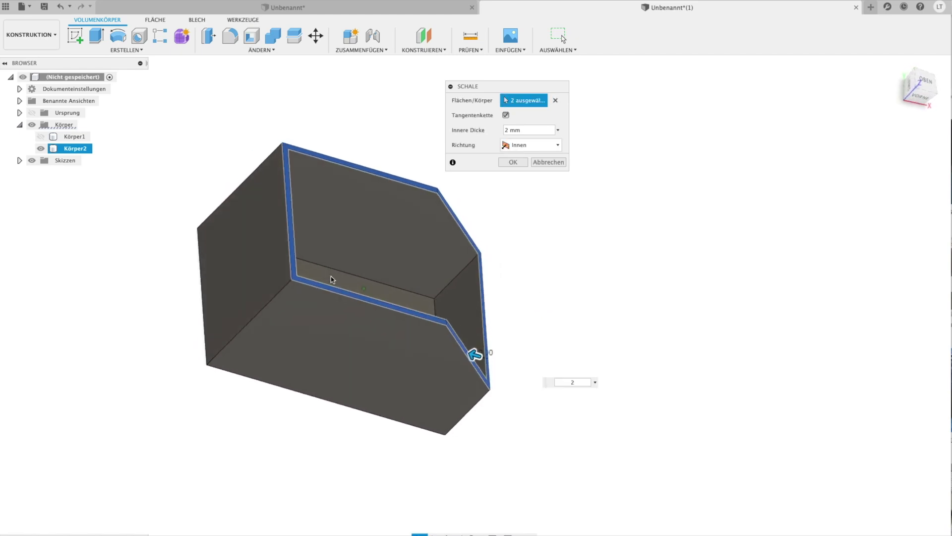
{"action": "left_click", "coordinate": [263, 264]}
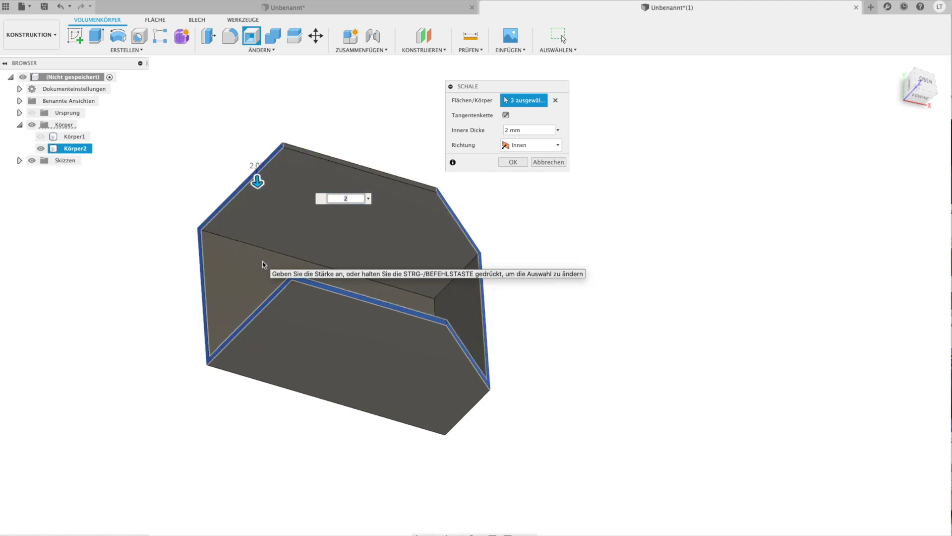
{"action": "middle_click_drag", "start_coordinate": [547, 287], "coordinate": [535, 292], "text": "shift"}
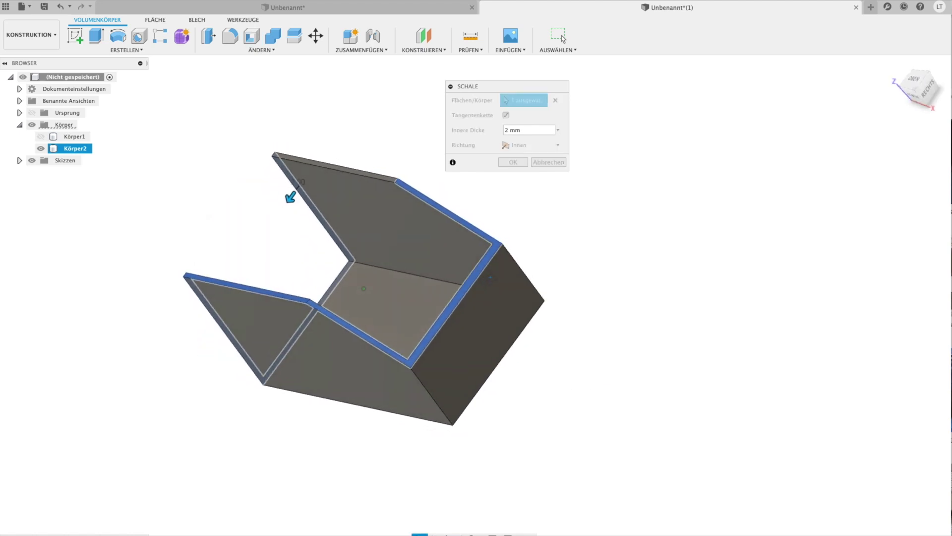
{"action": "middle_click_drag", "start_coordinate": [539, 253], "coordinate": [583, 251], "text": "shift"}
{"action": "mouse_move", "coordinate": [300, 303]}
{"action": "middle_mouse_down", "text": "shift"}
{"action": "mouse_move", "coordinate": [210, 364]}
{"action": "mouse_move", "coordinate": [212, 379]}
{"action": "middle_mouse_up", "text": "shift"}
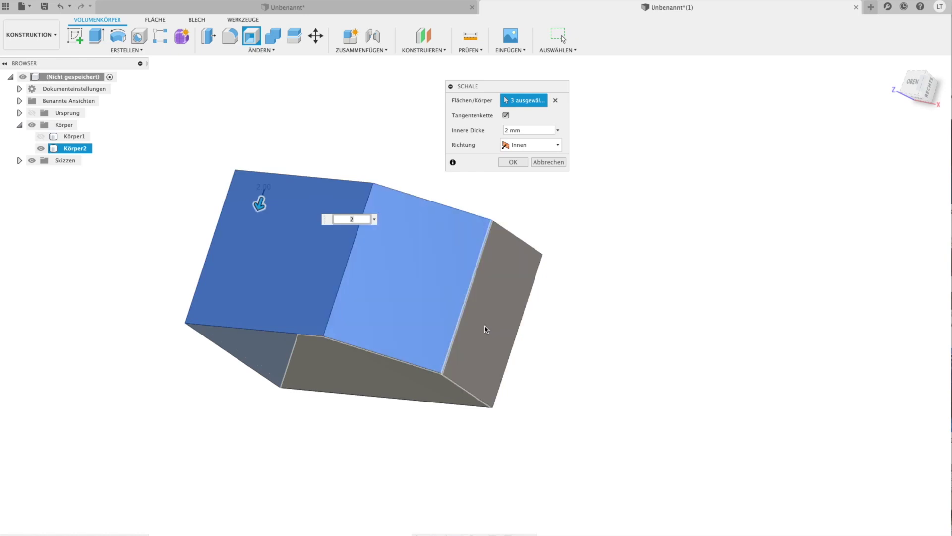
{"action": "mouse_move", "coordinate": [580, 298]}
{"action": "middle_mouse_down", "text": "shift"}
{"action": "mouse_move", "coordinate": [446, 282]}
{"action": "mouse_move", "coordinate": [502, 360]}
{"action": "middle_mouse_up", "text": "shift"}
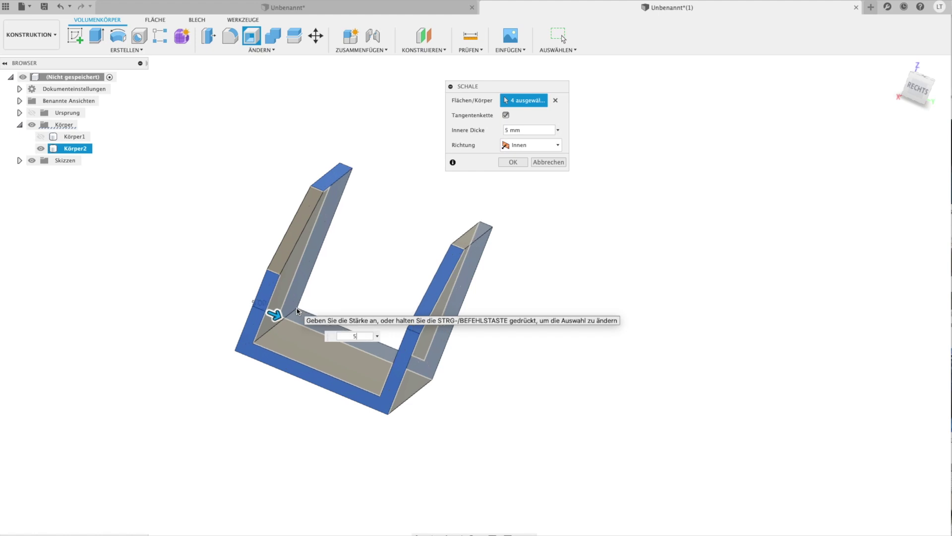
{"action": "key", "text": "Return"}
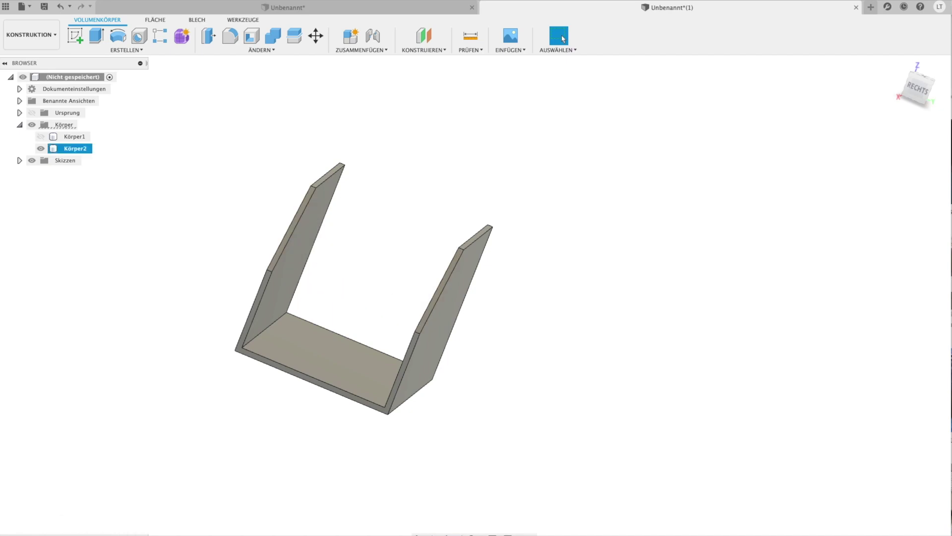
{"action": "mouse_move", "coordinate": [435, 244]}
{"action": "middle_mouse_down", "text": "shift"}
{"action": "mouse_move", "coordinate": [395, 248]}
{"action": "mouse_move", "coordinate": [416, 213]}
{"action": "middle_mouse_up", "text": "shift"}
Change the shell openings to only the sloped and top faces, keeping 2 mm walls
{"action": "left_click", "coordinate": [554, 101]}
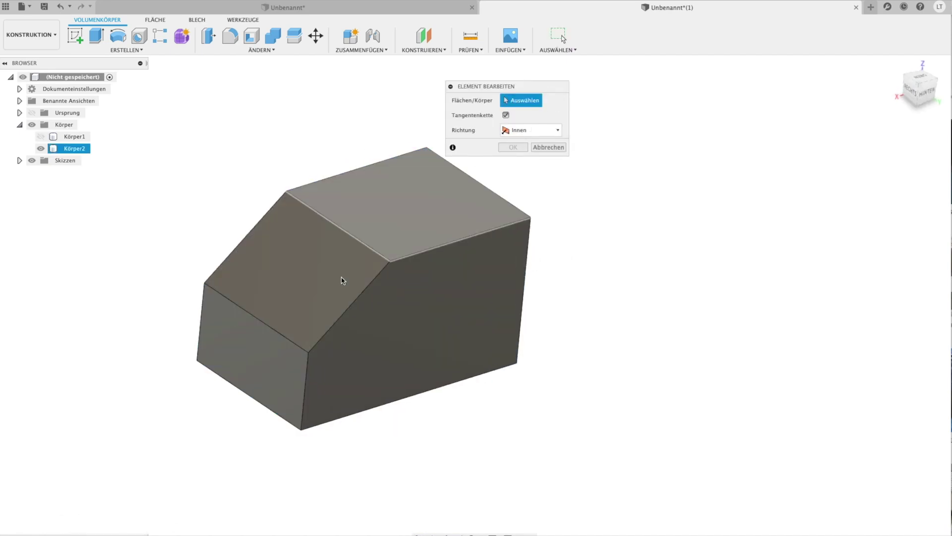
{"action": "left_click", "coordinate": [297, 310]}
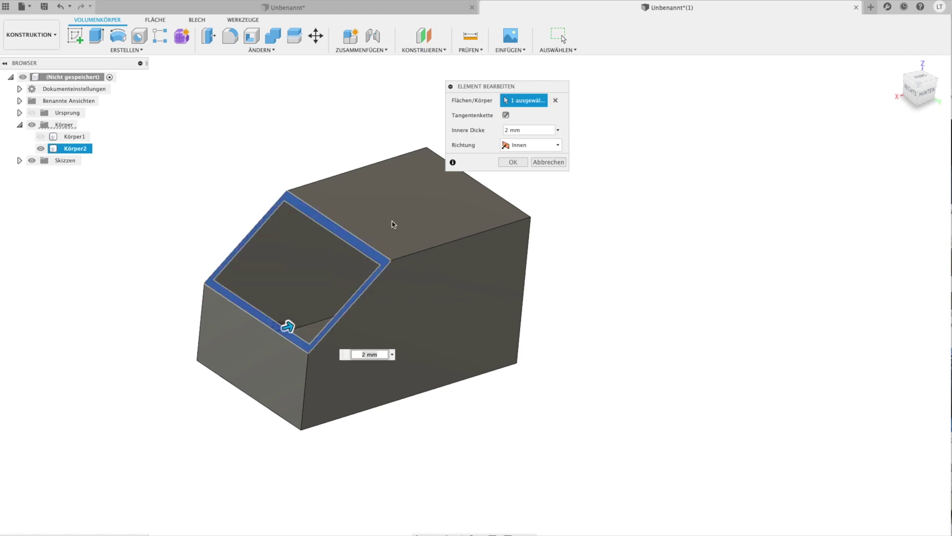
{"action": "left_click", "coordinate": [422, 237]}
{"action": "key", "text": "Return"}
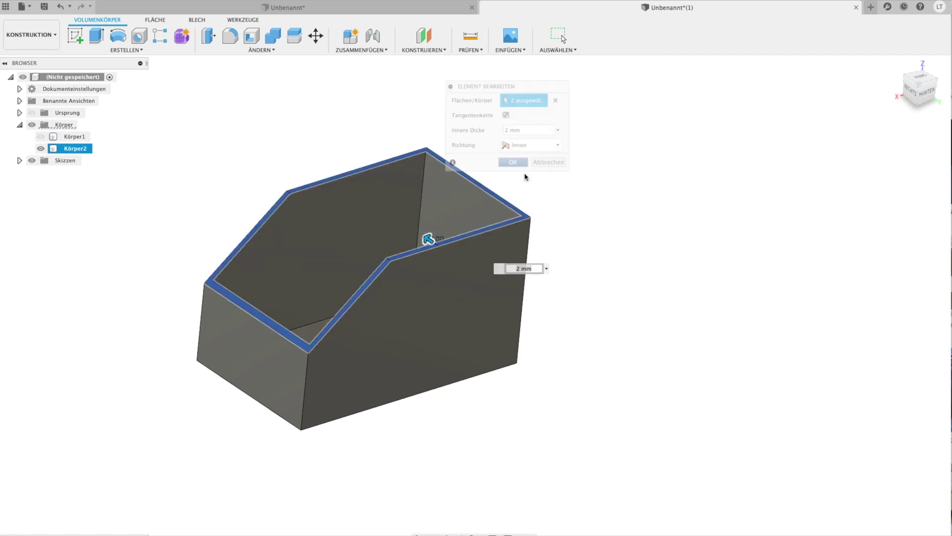
Reopen the shell feature from the timeline and reapply it unchanged
{"action": "mouse_move", "coordinate": [588, 296]}
{"action": "middle_mouse_down", "text": "shift"}
{"action": "mouse_move", "coordinate": [623, 293]}
{"action": "mouse_move", "coordinate": [611, 313]}
{"action": "mouse_move", "coordinate": [591, 292]}
{"action": "middle_mouse_up", "text": "shift"}
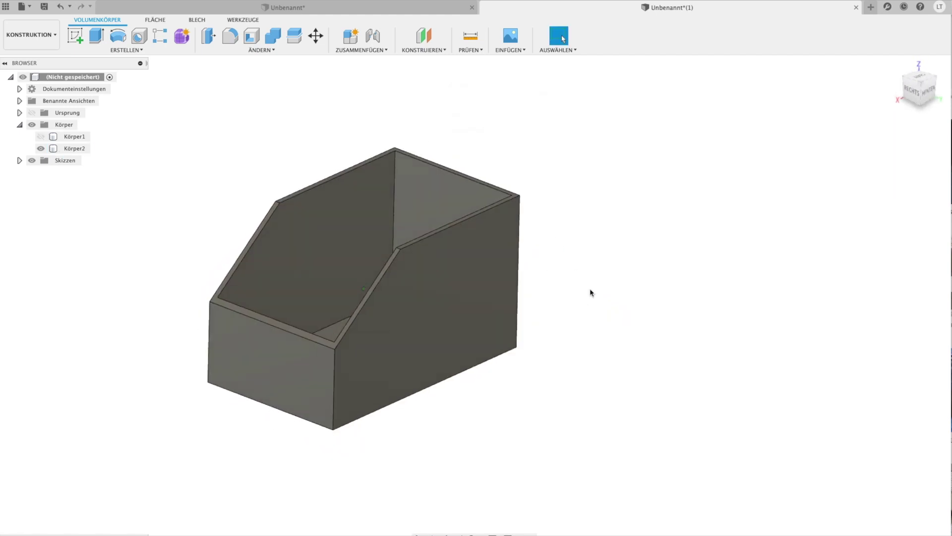
{"action": "left_click", "coordinate": [318, 369]}
{"action": "left_click", "coordinate": [184, 496]}
{"action": "double_click", "coordinate": [507, 534]}
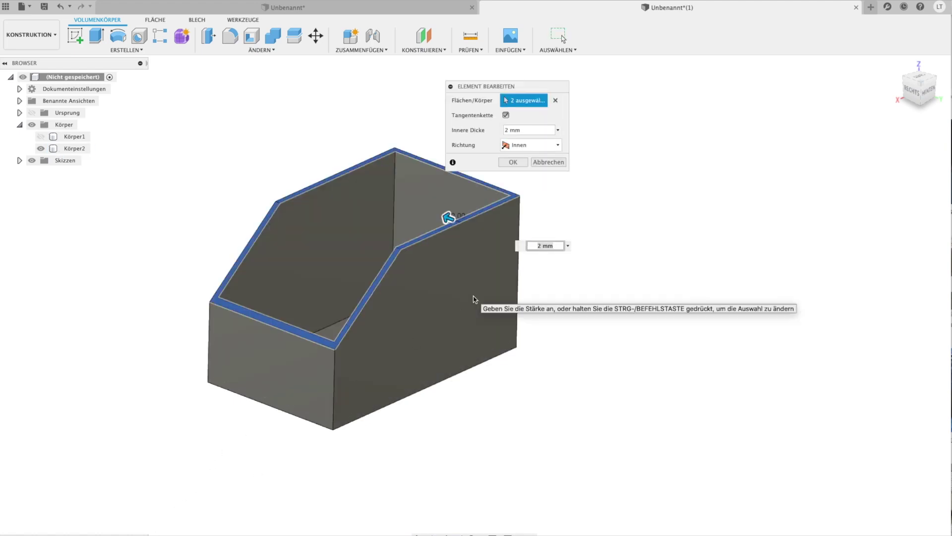
{"action": "key", "text": "Return"}
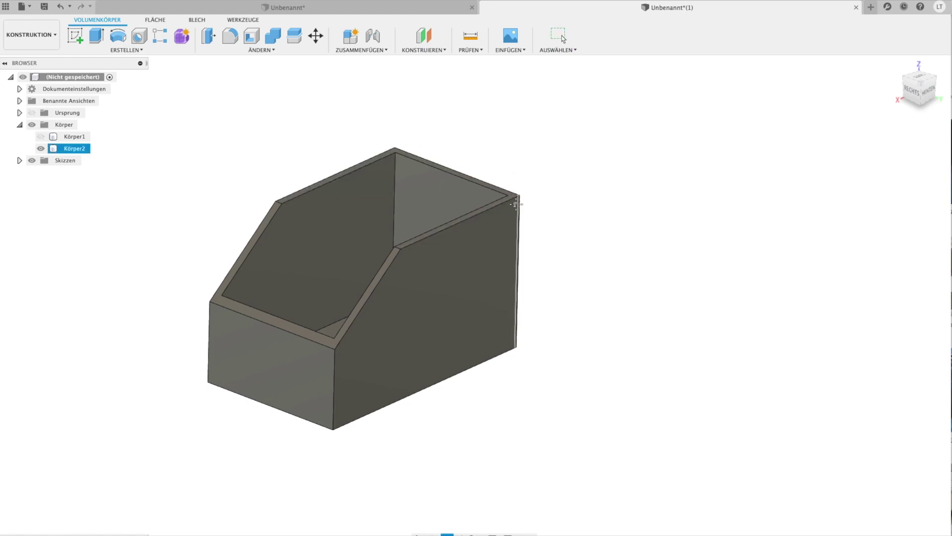
{"action": "middle_click_drag", "start_coordinate": [515, 180], "coordinate": [472, 191]}
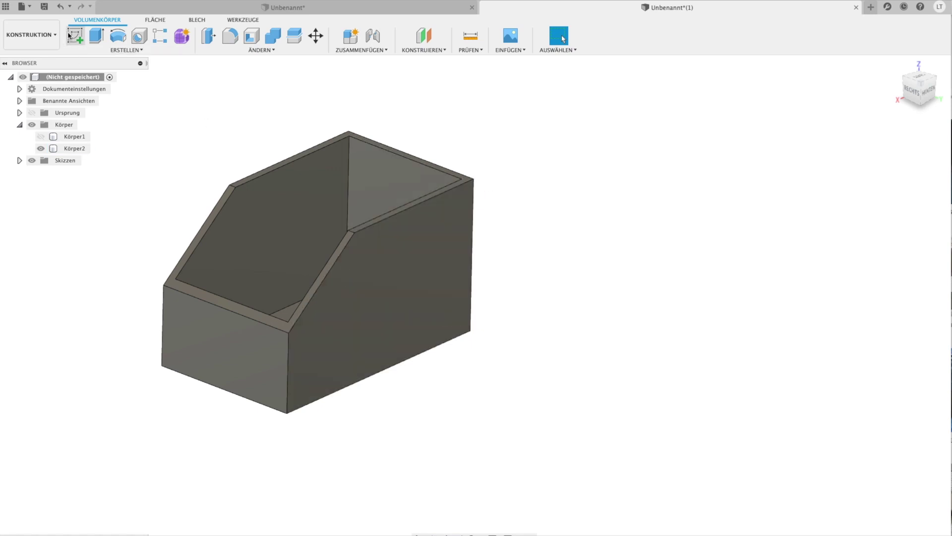
{"action": "middle_click_drag", "start_coordinate": [347, 276], "coordinate": [211, 370], "text": "shift"}
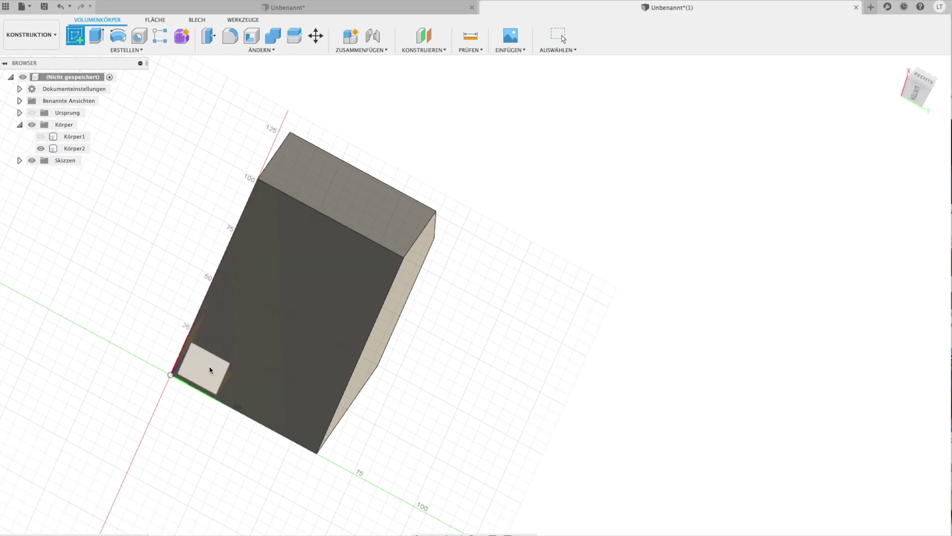
Sketch a circumscribed hexagon of about 24 mm radius on the ground plane beside the bin
{"action": "left_click", "coordinate": [210, 369]}
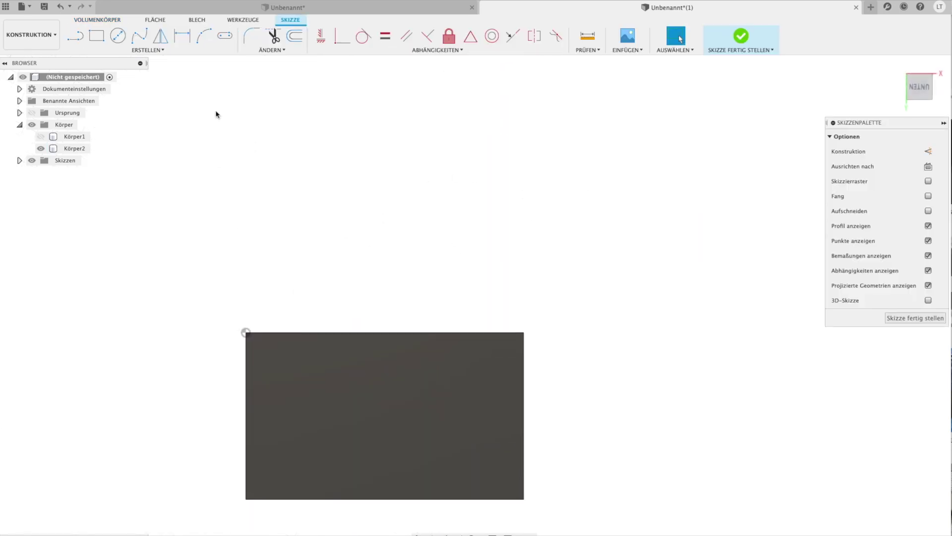
{"action": "left_click", "coordinate": [149, 50]}
{"action": "mouse_move", "coordinate": [84, 113]}
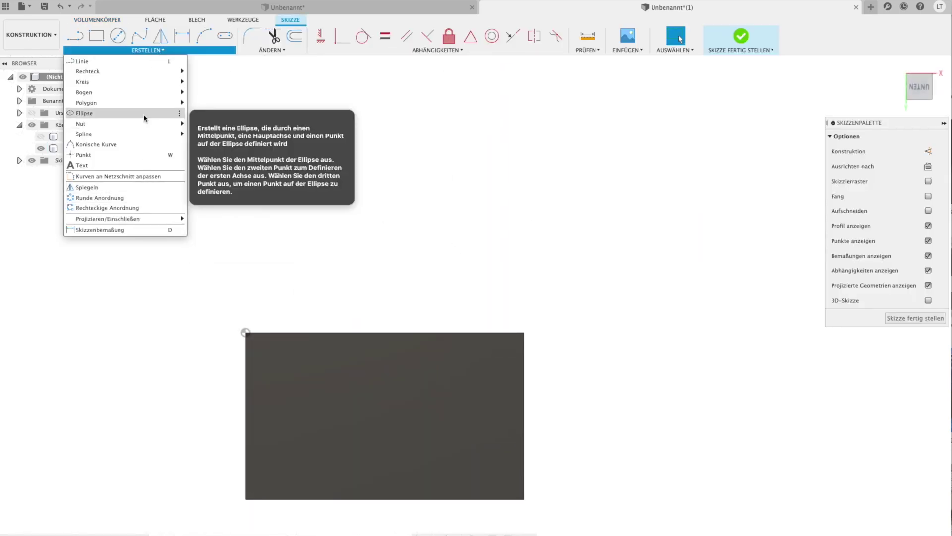
{"action": "left_click", "coordinate": [224, 103]}
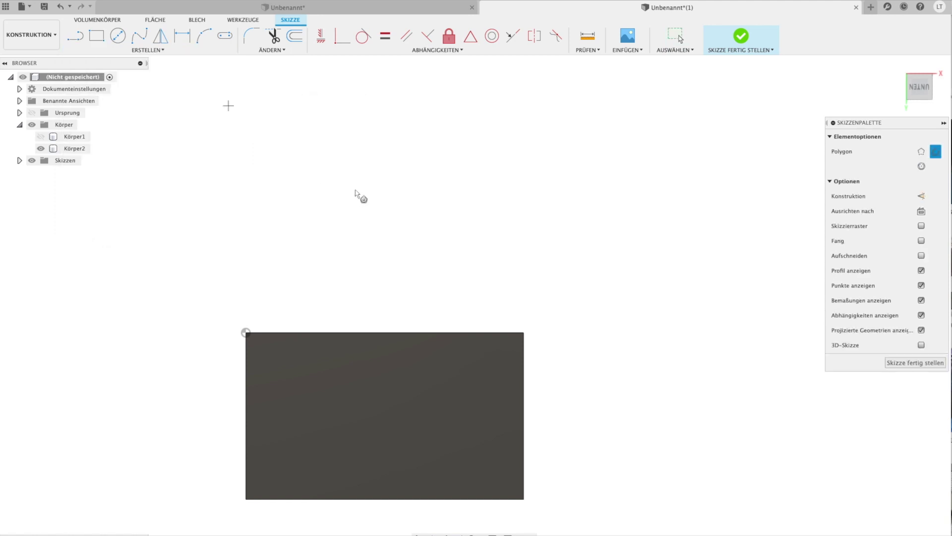
{"action": "left_click", "coordinate": [374, 158]}
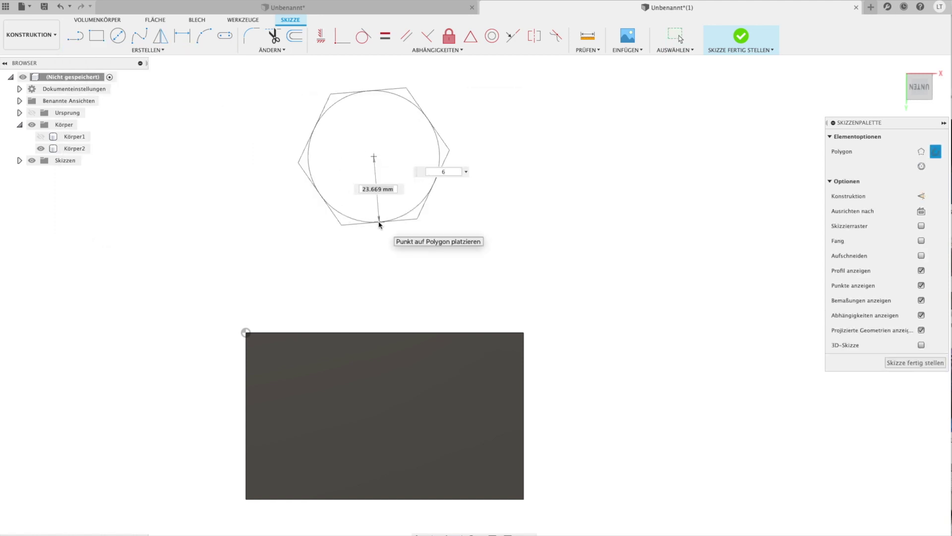
{"action": "left_click", "coordinate": [373, 226]}
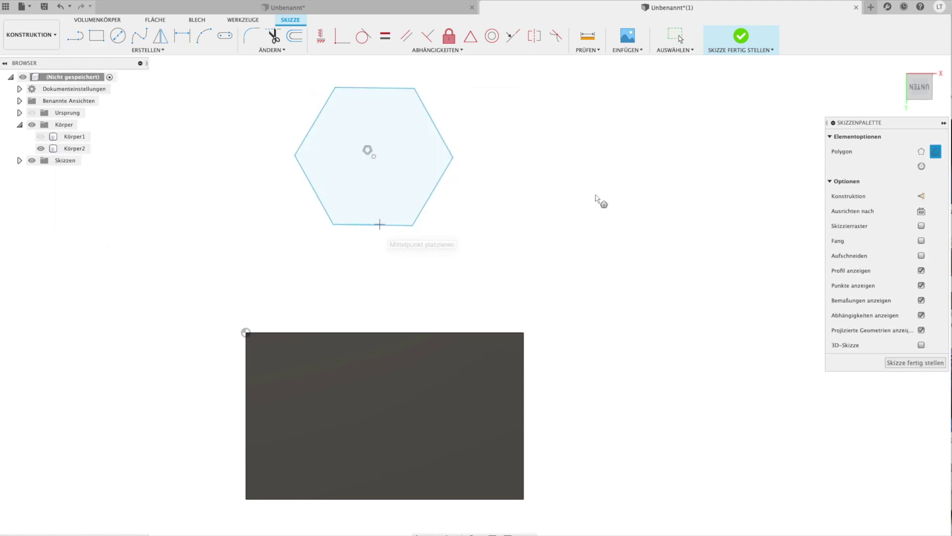
{"action": "mouse_move", "coordinate": [588, 197]}
{"action": "middle_mouse_down", "text": "shift"}
{"action": "mouse_move", "coordinate": [559, 268]}
{"action": "mouse_move", "coordinate": [521, 268]}
{"action": "middle_mouse_up", "text": "shift"}
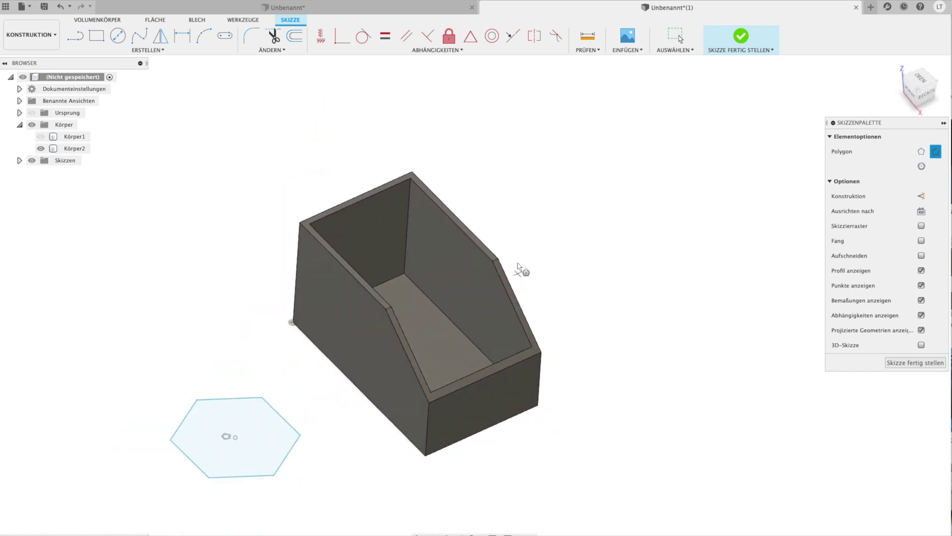
{"action": "key", "text": "Escape"}
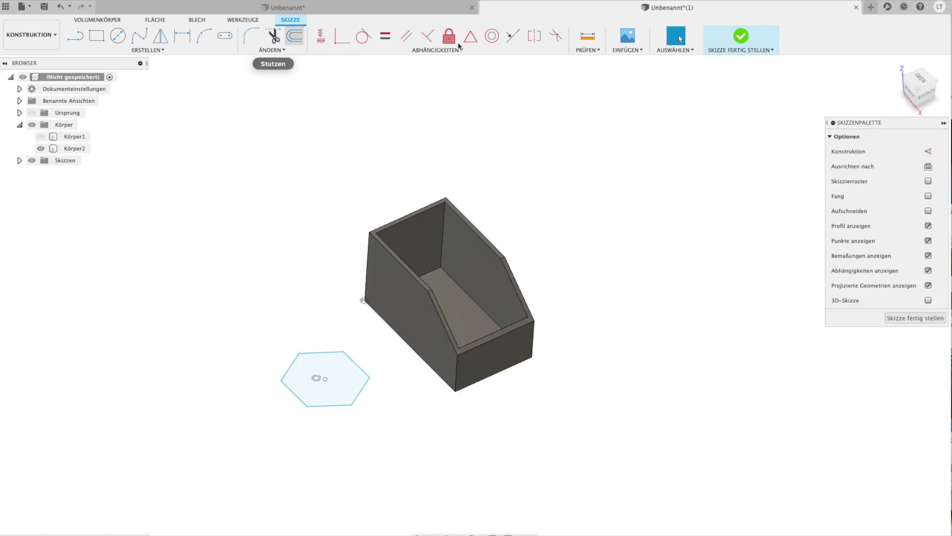
{"action": "left_click", "coordinate": [915, 318]}
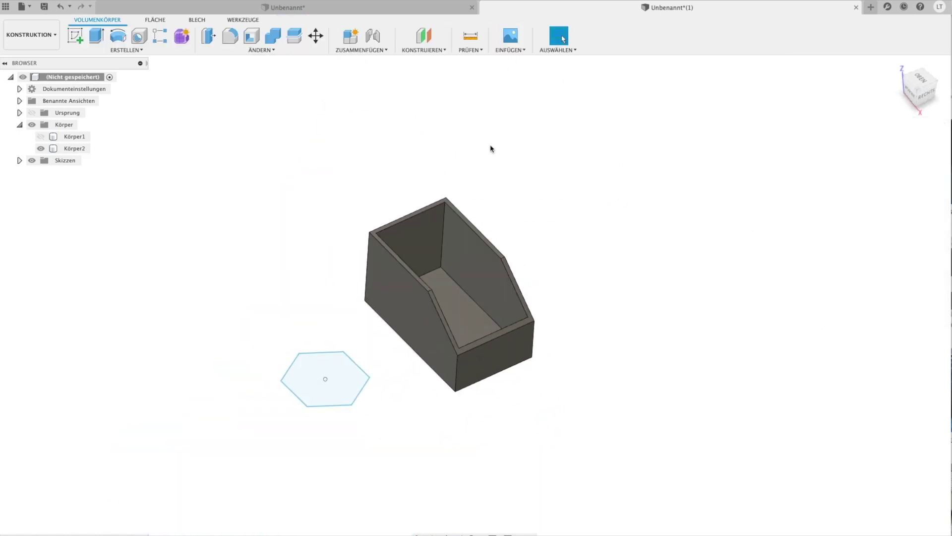
Create a construction plane offset 110 mm above the hexagon profile
{"action": "left_click", "coordinate": [424, 36]}
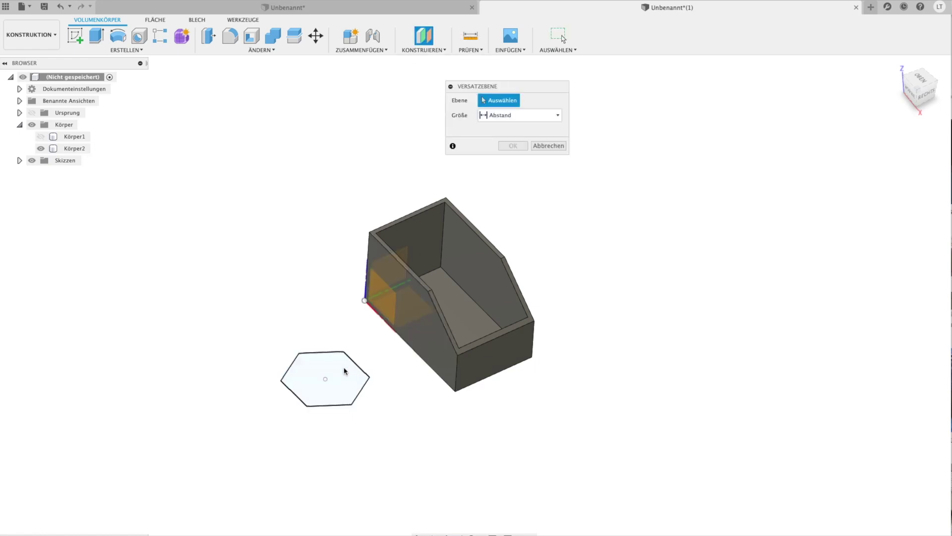
{"action": "left_click", "coordinate": [323, 374]}
{"action": "mouse_move", "coordinate": [325, 372]}
{"action": "left_mouse_down"}
{"action": "mouse_move", "coordinate": [326, 247]}
{"action": "mouse_move", "coordinate": [327, 261]}
{"action": "left_mouse_up"}
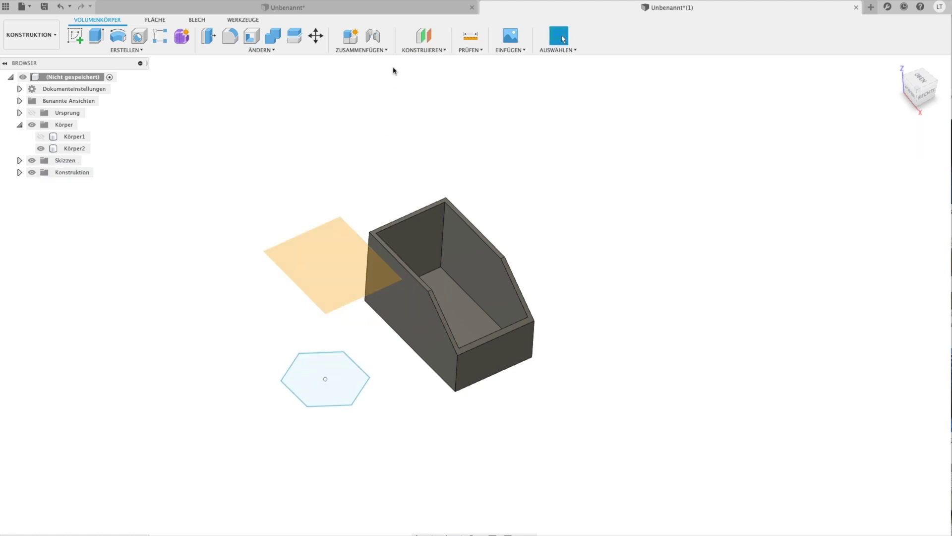
{"action": "left_click", "coordinate": [410, 49]}
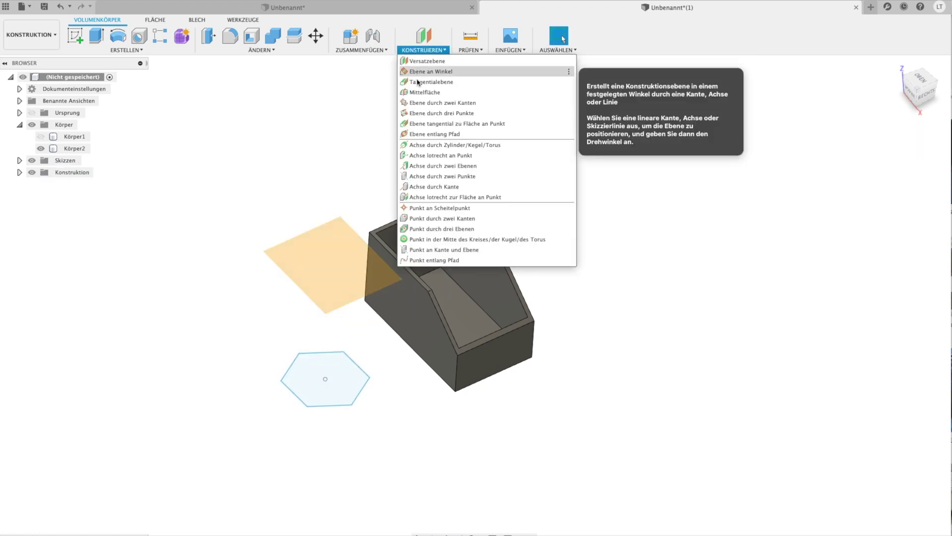
{"action": "left_click", "coordinate": [306, 148]}
Sketch a single point on the offset plane above the hexagon's centre
{"action": "left_click", "coordinate": [75, 36]}
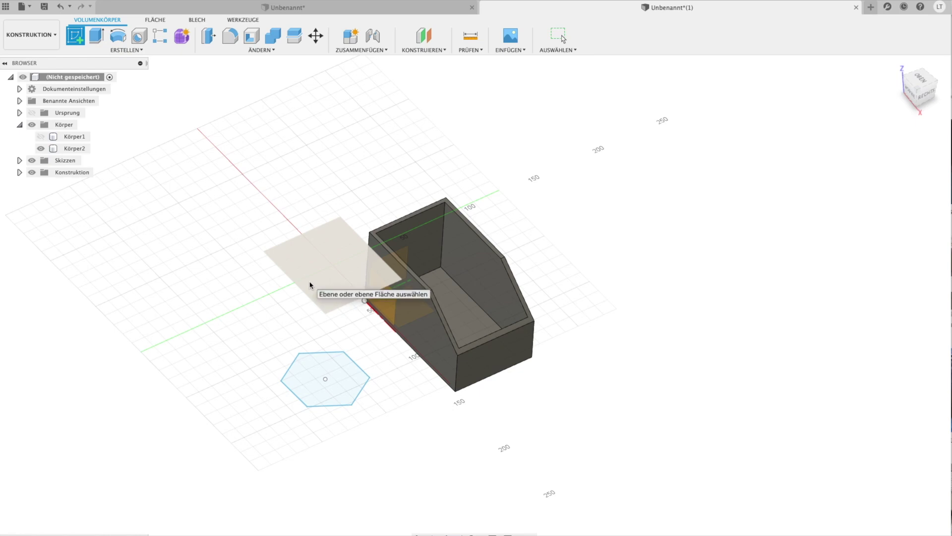
{"action": "left_click", "coordinate": [310, 284]}
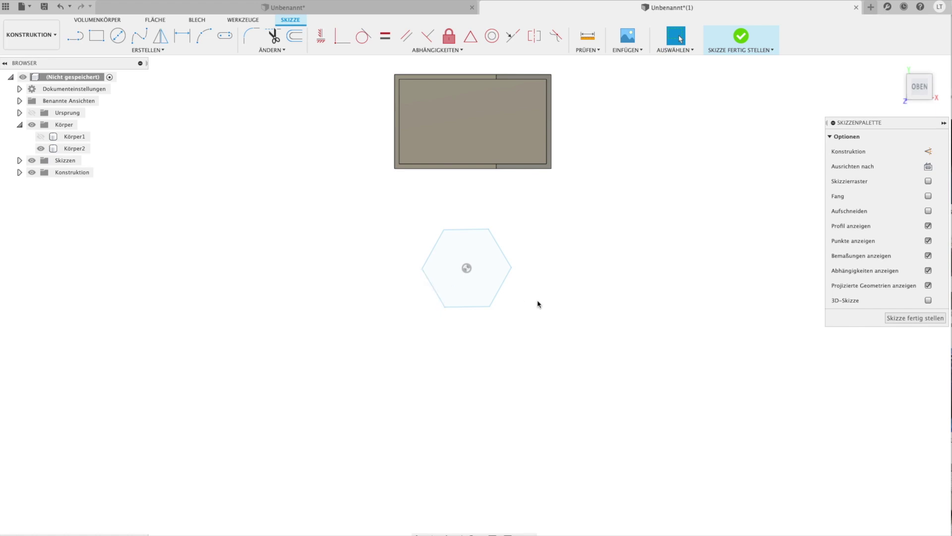
{"action": "left_click", "coordinate": [466, 267]}
{"action": "key", "text": "Escape"}
{"action": "left_click", "coordinate": [896, 319]}
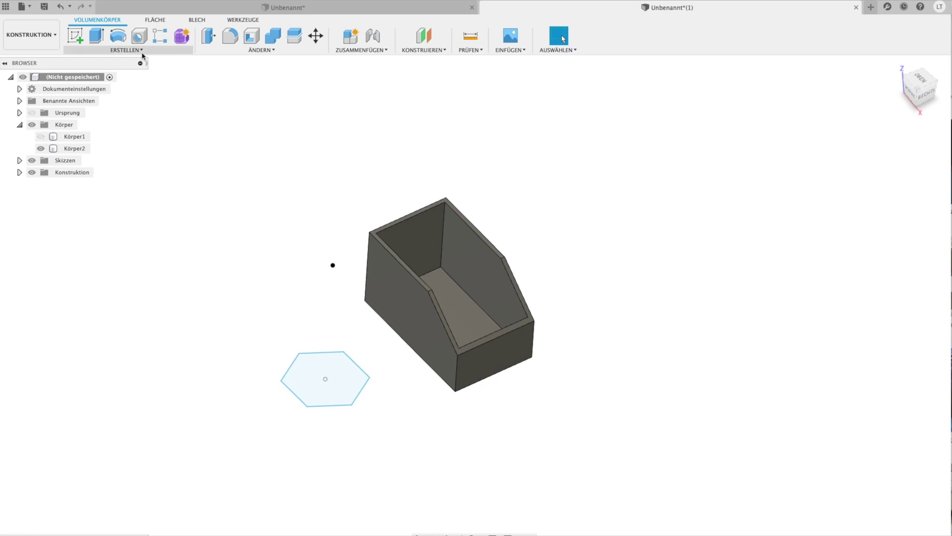
Loft from the hexagon profile to the sketch point, making new pyramid body Körper3
{"action": "left_click", "coordinate": [126, 52]}
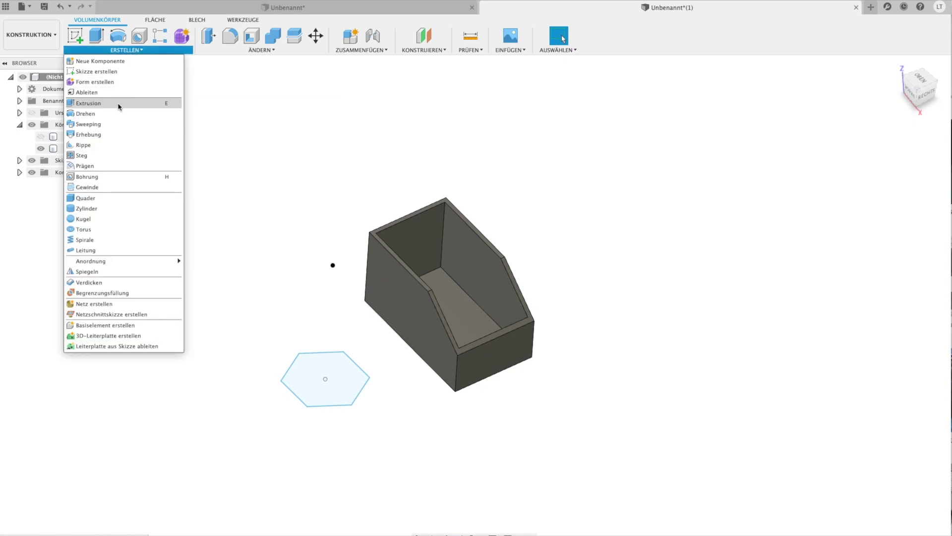
{"action": "left_click", "coordinate": [117, 136]}
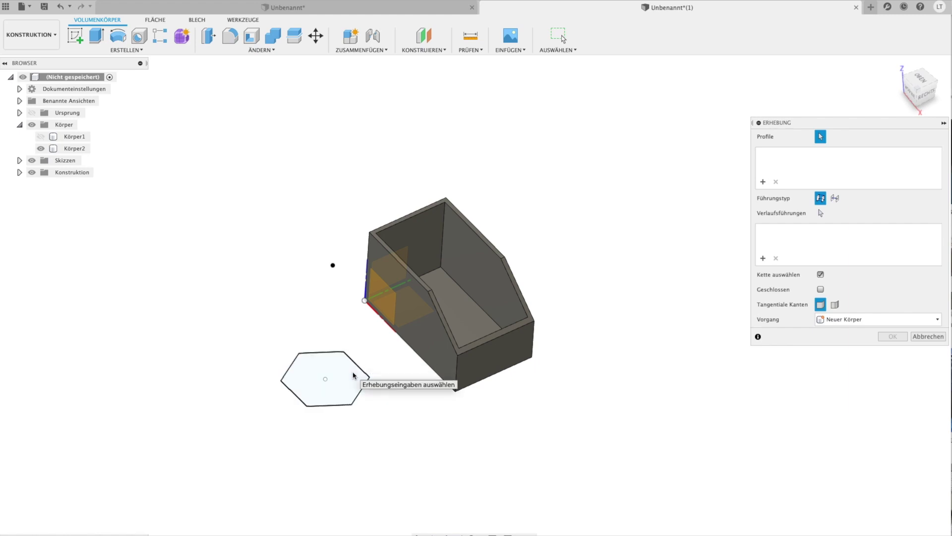
{"action": "left_click", "coordinate": [354, 376]}
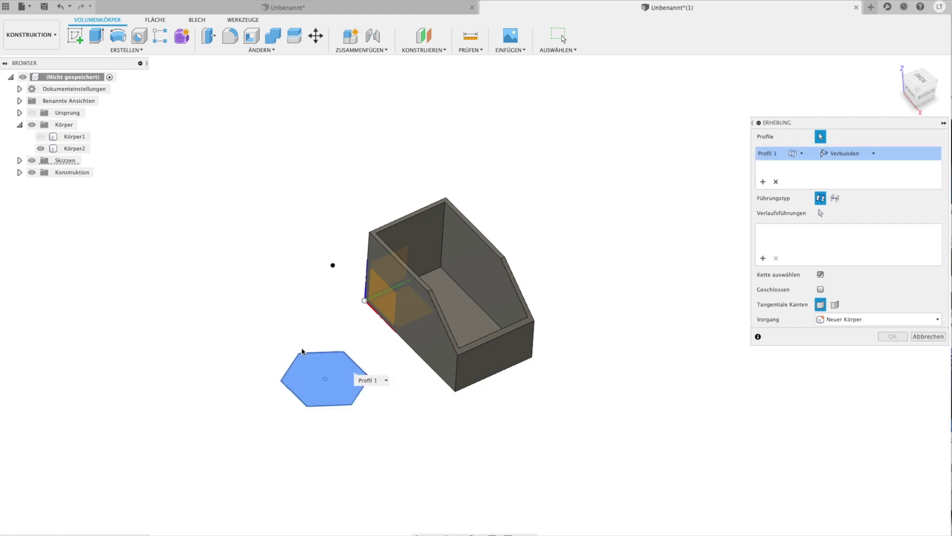
{"action": "left_click", "coordinate": [333, 266]}
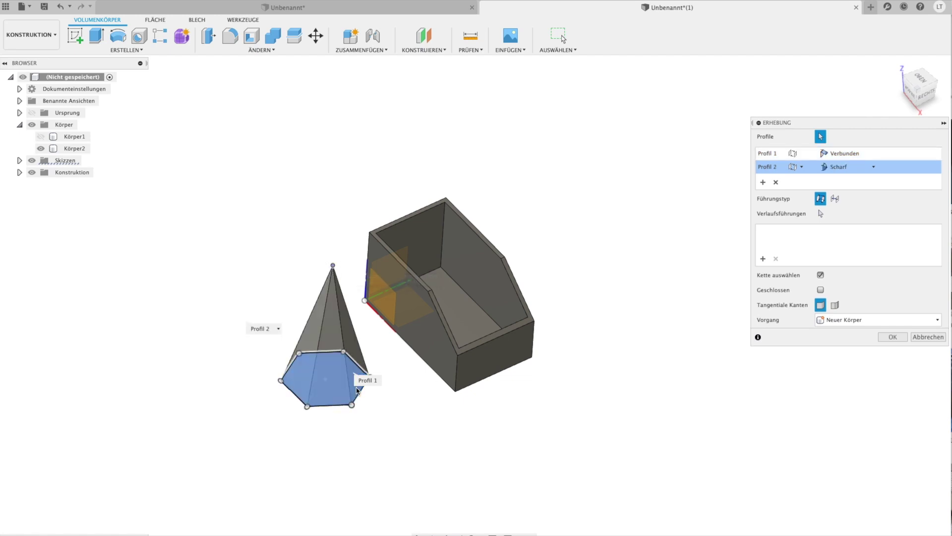
{"action": "mouse_move", "coordinate": [333, 270]}
{"action": "middle_mouse_down", "text": "shift"}
{"action": "mouse_move", "coordinate": [362, 338]}
{"action": "mouse_move", "coordinate": [391, 342]}
{"action": "middle_mouse_up", "text": "shift"}
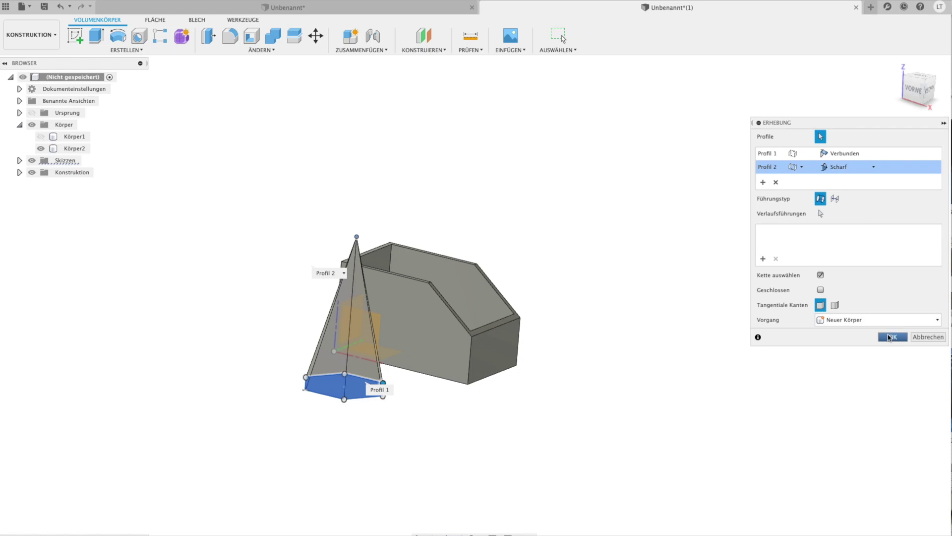
{"action": "key", "text": "Return"}
{"action": "mouse_move", "coordinate": [572, 304]}
{"action": "middle_mouse_down", "text": "shift"}
{"action": "mouse_move", "coordinate": [558, 289]}
{"action": "mouse_move", "coordinate": [529, 296]}
{"action": "middle_mouse_up", "text": "shift"}
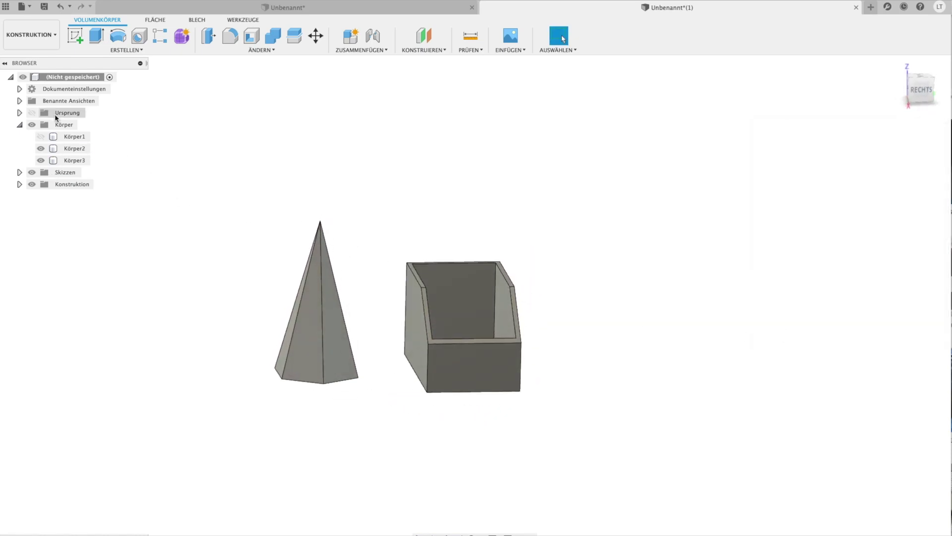
{"action": "left_click", "coordinate": [76, 36]}
Sketch on the box side face, projecting model geometry and placing a point on the pyramid edge
{"action": "mouse_move", "coordinate": [387, 308]}
{"action": "middle_mouse_down", "text": "shift"}
{"action": "mouse_move", "coordinate": [480, 305]}
{"action": "mouse_move", "coordinate": [672, 246]}
{"action": "middle_mouse_up", "text": "shift"}
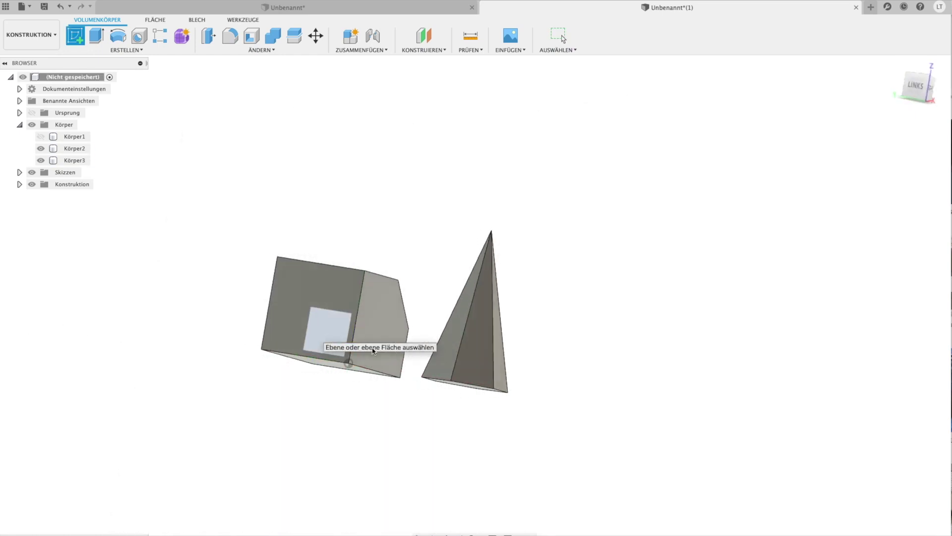
{"action": "left_click", "coordinate": [601, 182]}
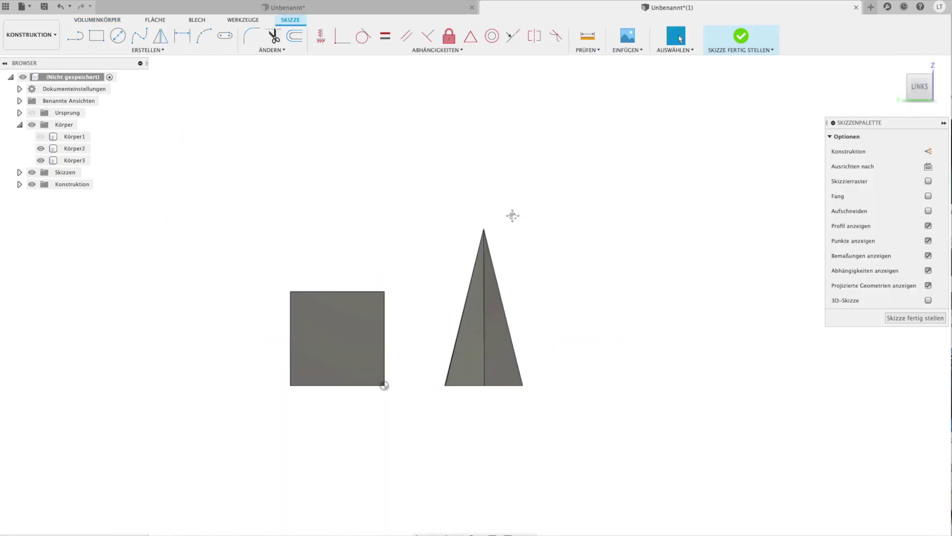
{"action": "key", "text": "p"}
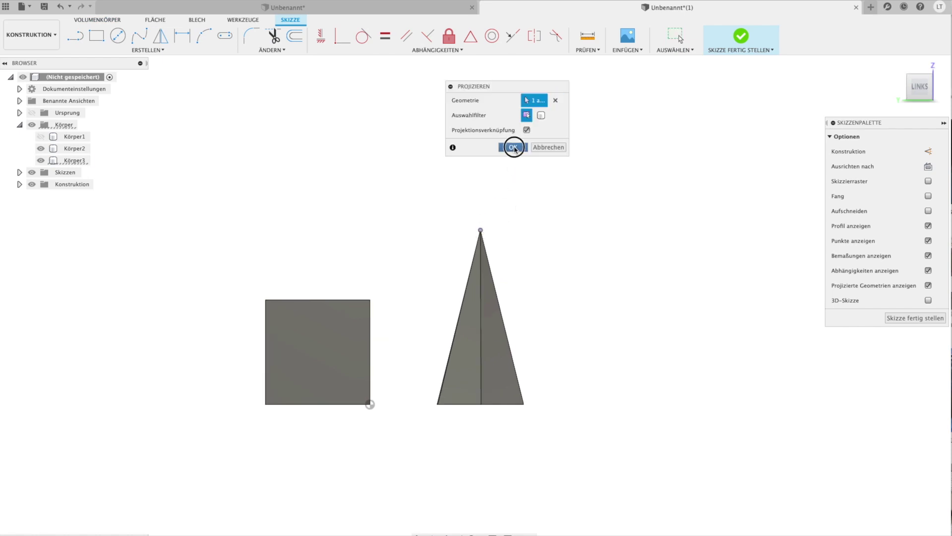
{"action": "left_click", "coordinate": [514, 149]}
{"action": "middle_click_drag", "start_coordinate": [502, 240], "coordinate": [472, 268], "text": "shift"}
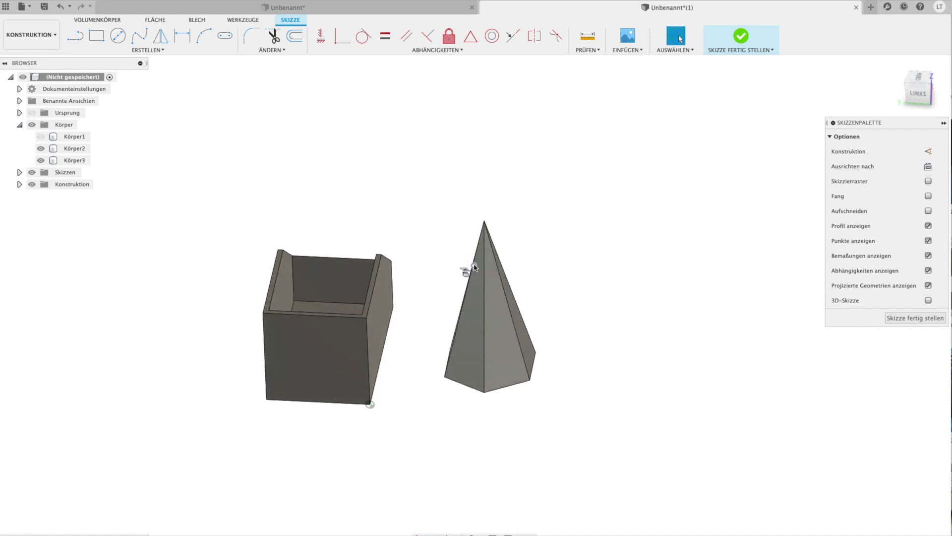
{"action": "left_click", "coordinate": [474, 266]}
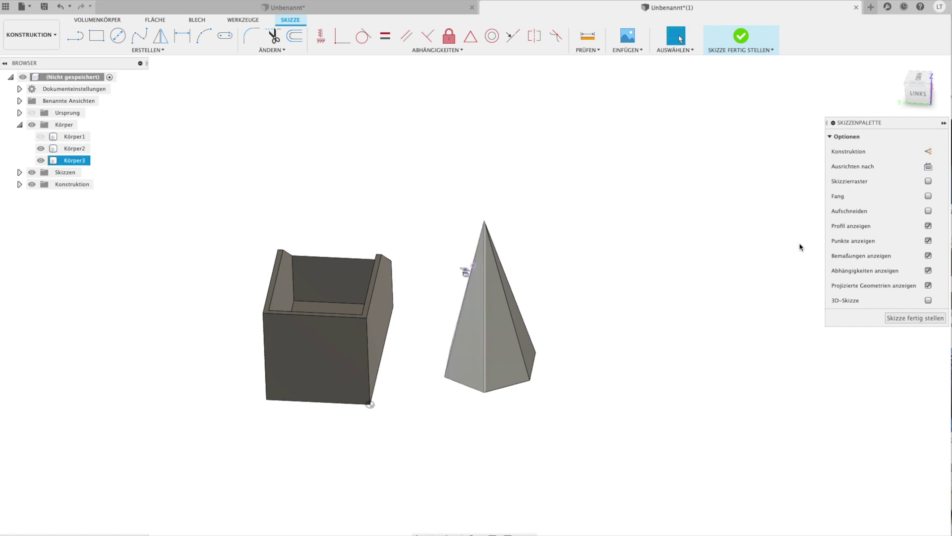
{"action": "left_click", "coordinate": [921, 319]}
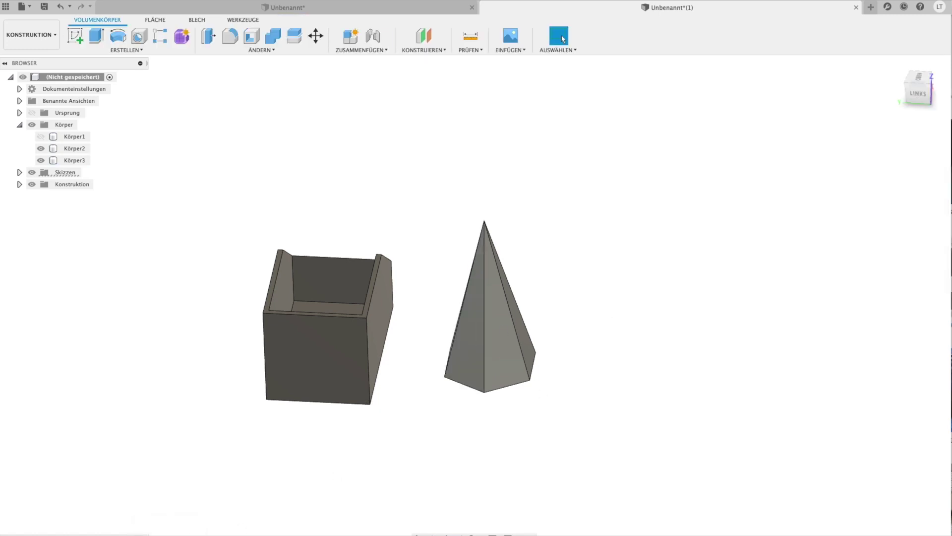
{"action": "mouse_move", "coordinate": [452, 277]}
{"action": "middle_mouse_down", "text": "shift"}
{"action": "mouse_move", "coordinate": [503, 329]}
{"action": "mouse_move", "coordinate": [443, 263]}
{"action": "middle_mouse_up", "text": "shift"}
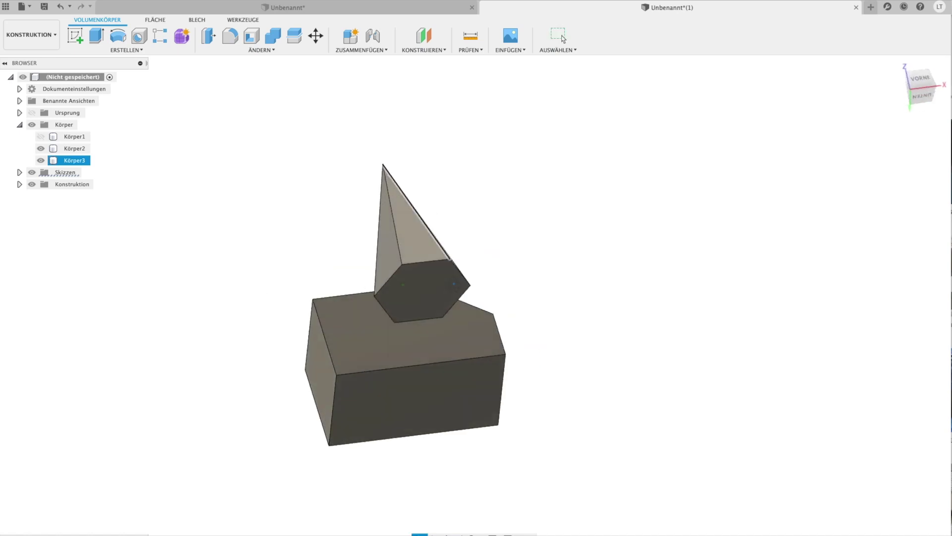
{"action": "middle_click_drag", "start_coordinate": [442, 263], "coordinate": [446, 344], "text": "shift"}
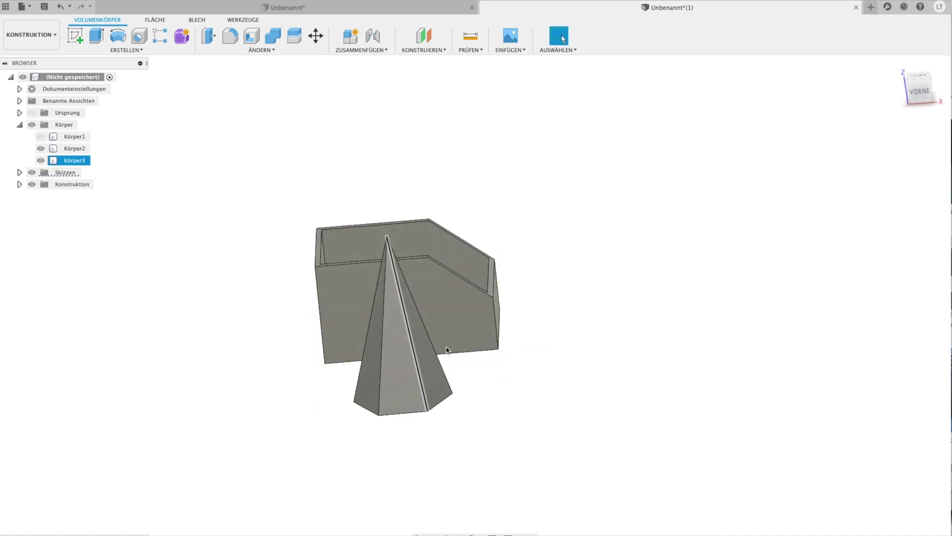
{"action": "mouse_move", "coordinate": [429, 429]}
{"action": "middle_mouse_down", "text": "shift"}
{"action": "mouse_move", "coordinate": [418, 409]}
{"action": "mouse_move", "coordinate": [418, 419]}
{"action": "mouse_move", "coordinate": [446, 414]}
{"action": "mouse_move", "coordinate": [476, 385]}
{"action": "mouse_move", "coordinate": [483, 400]}
{"action": "mouse_move", "coordinate": [423, 423]}
{"action": "middle_mouse_up", "text": "shift"}
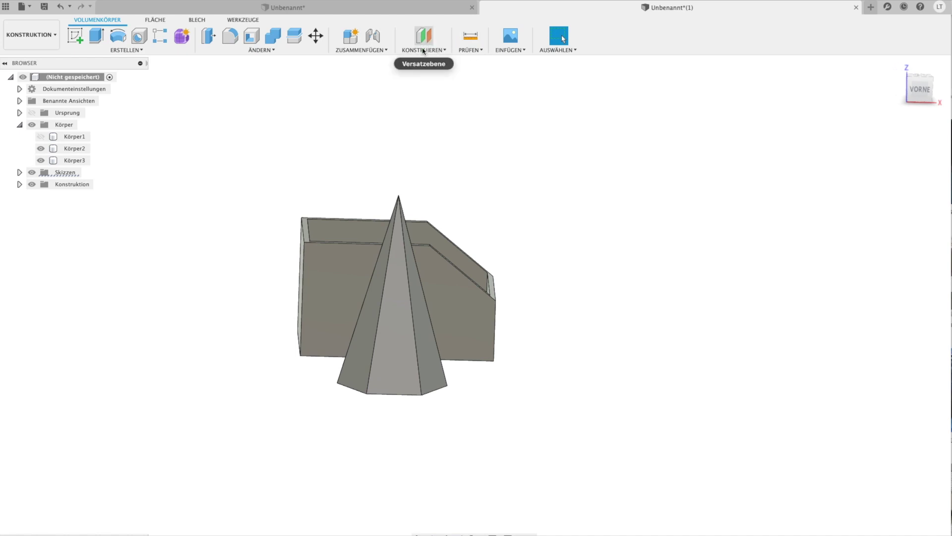
{"action": "scroll", "coordinate": [310, 240], "scroll_direction": "down", "scroll_amount": 2}
{"action": "scroll", "coordinate": [311, 240], "scroll_direction": "down", "scroll_amount": 2}
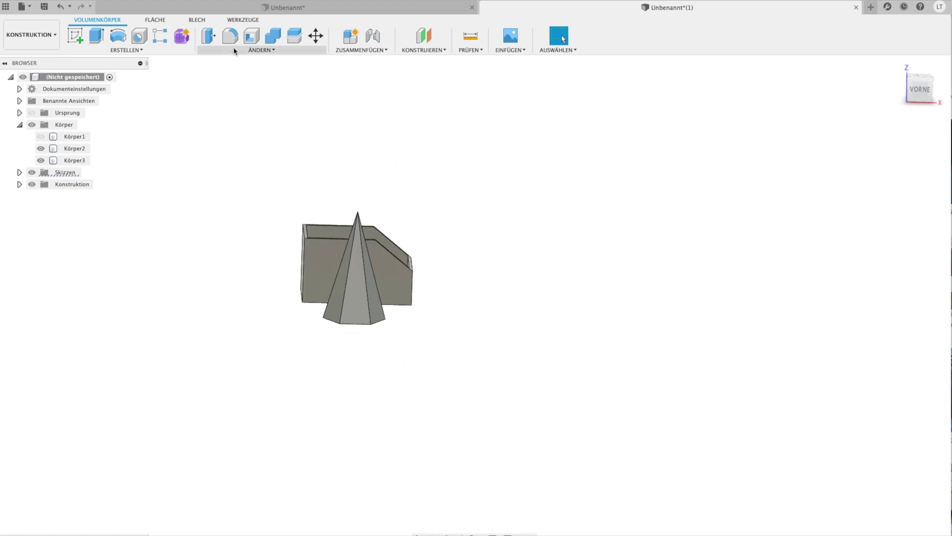
Move the bin body Körper2 to the right of the pyramid
{"action": "left_click", "coordinate": [316, 35]}
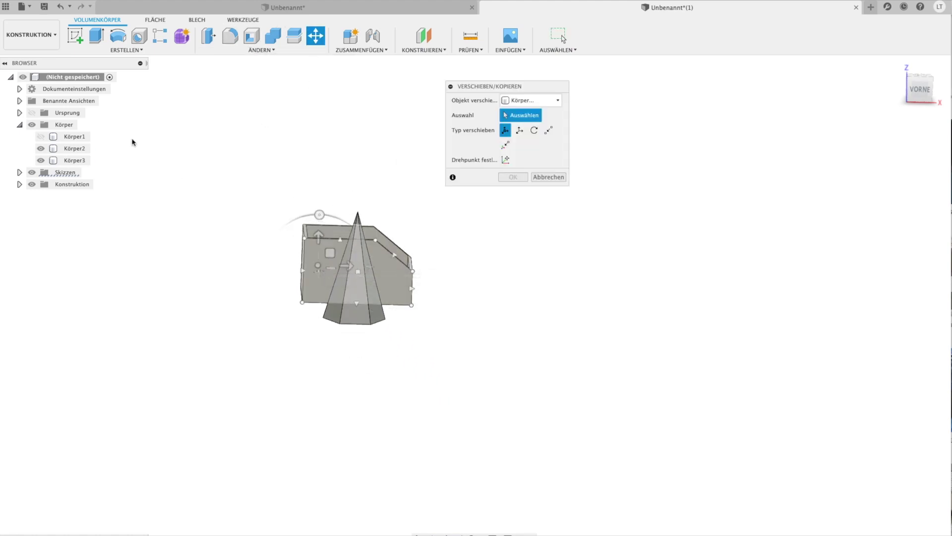
{"action": "left_click", "coordinate": [75, 148]}
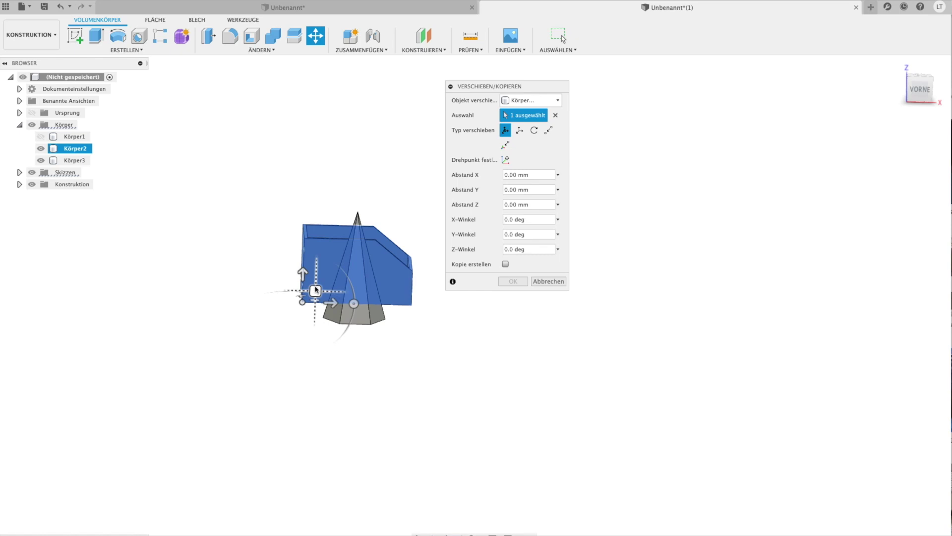
{"action": "left_click_drag", "start_coordinate": [315, 290], "coordinate": [499, 290]}
{"action": "left_click", "coordinate": [513, 281]}
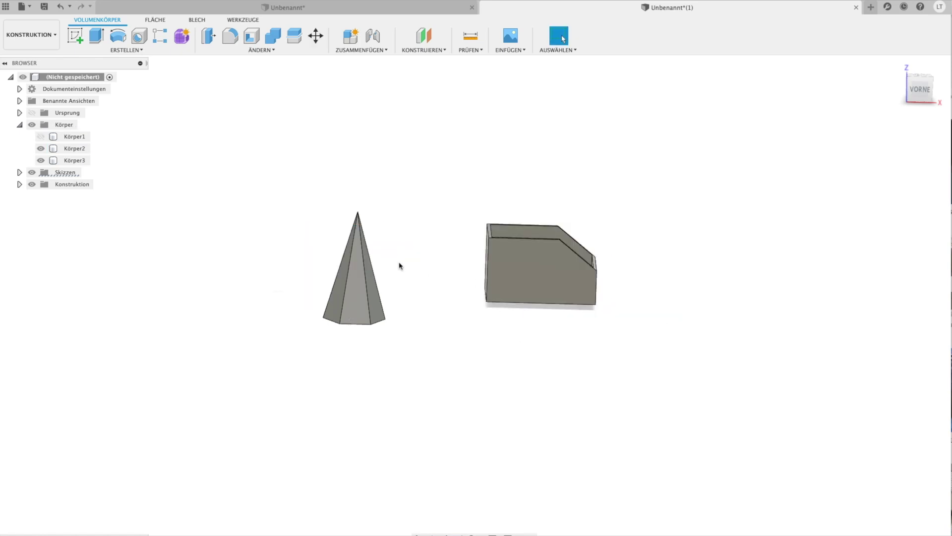
Move the pyramid point-to-point so its base point lands on the origin point
{"action": "left_click", "coordinate": [316, 35]}
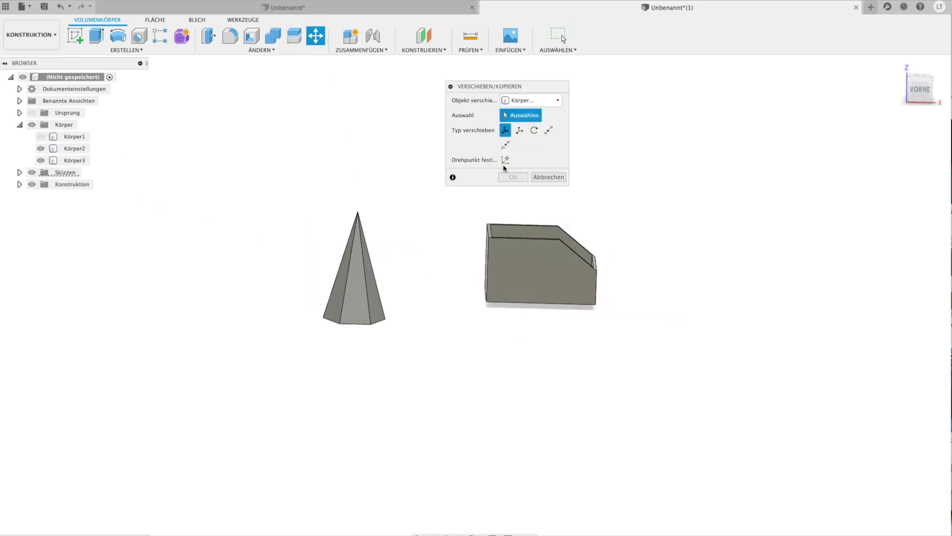
{"action": "left_click", "coordinate": [548, 130]}
{"action": "mouse_move", "coordinate": [436, 236]}
{"action": "middle_mouse_down", "text": "shift"}
{"action": "mouse_move", "coordinate": [392, 208]}
{"action": "mouse_move", "coordinate": [395, 250]}
{"action": "middle_mouse_up", "text": "shift"}
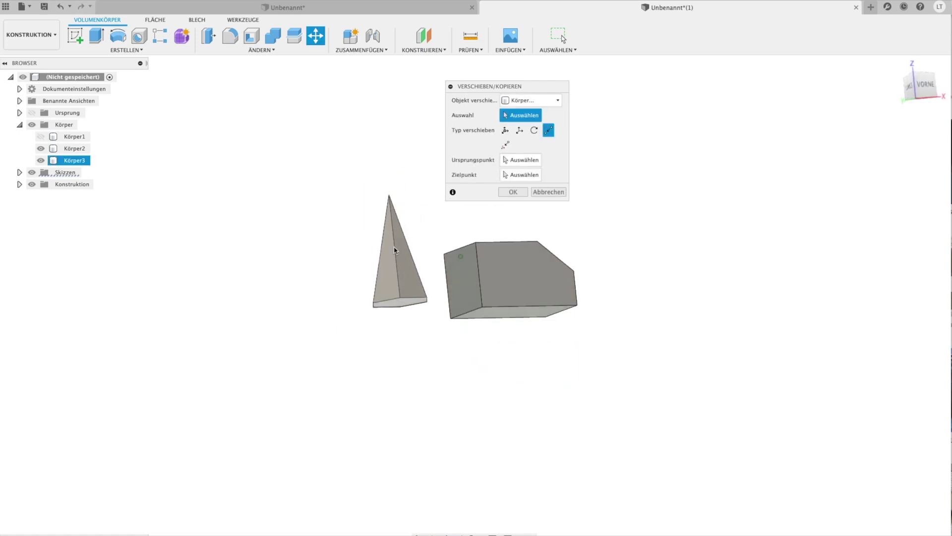
{"action": "left_click", "coordinate": [394, 237]}
{"action": "middle_click_drag", "start_coordinate": [397, 308], "coordinate": [404, 299], "text": "shift"}
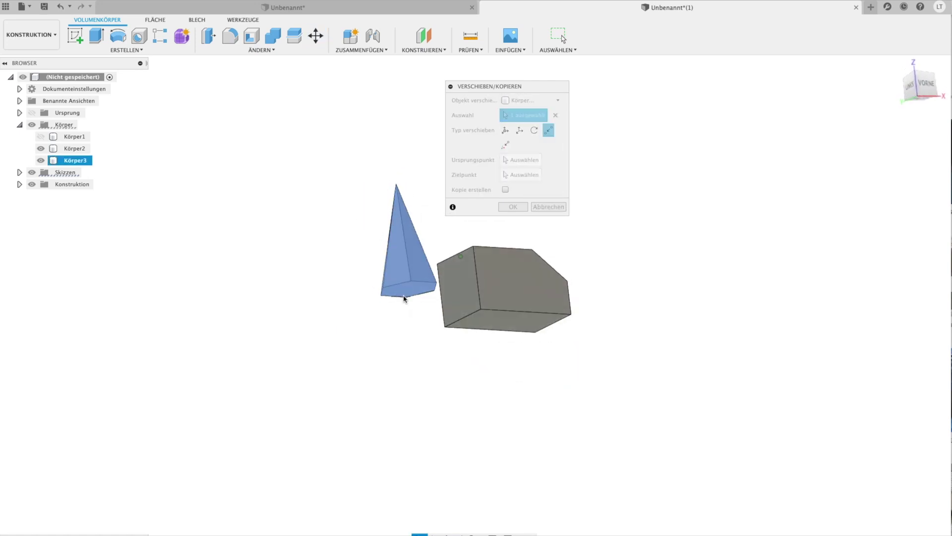
{"action": "left_click", "coordinate": [529, 161]}
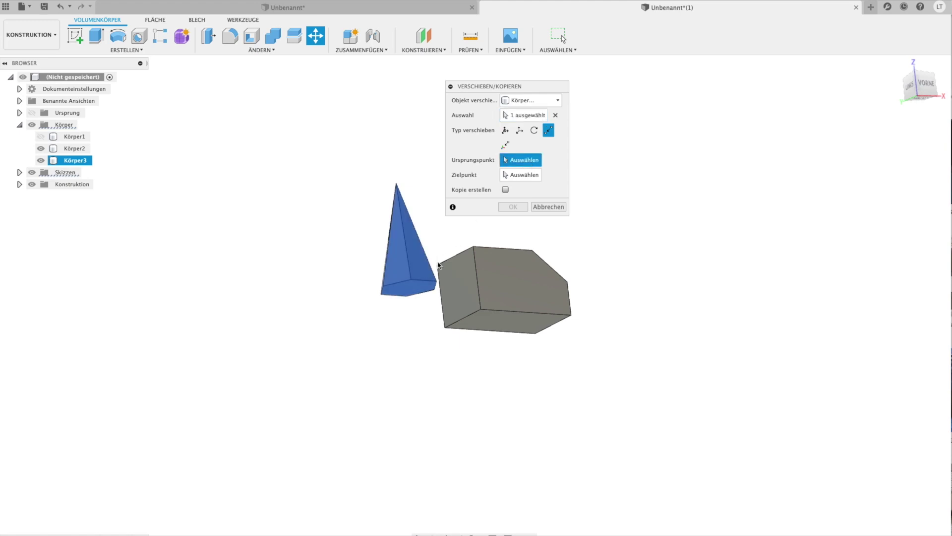
{"action": "left_click", "coordinate": [410, 292]}
{"action": "middle_click_drag", "start_coordinate": [432, 302], "coordinate": [431, 323], "text": "shift"}
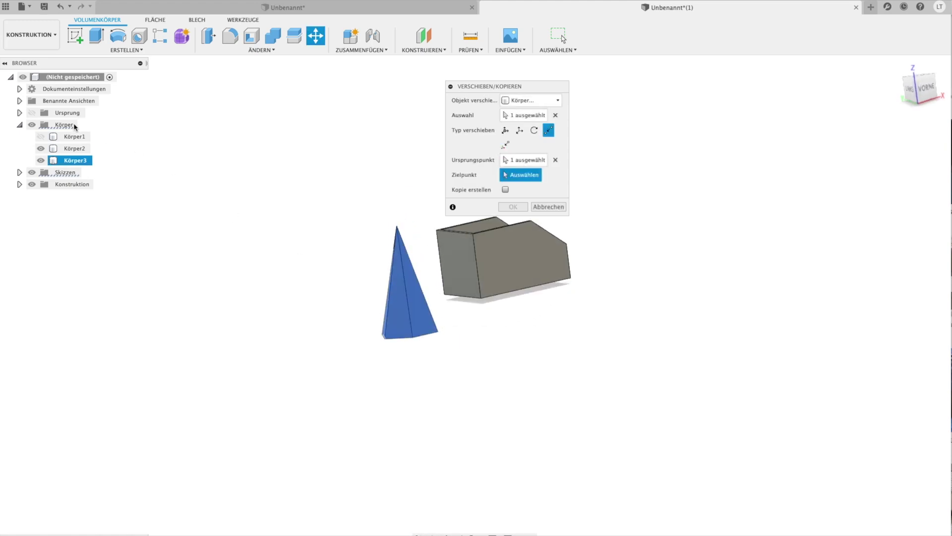
{"action": "left_click", "coordinate": [33, 113]}
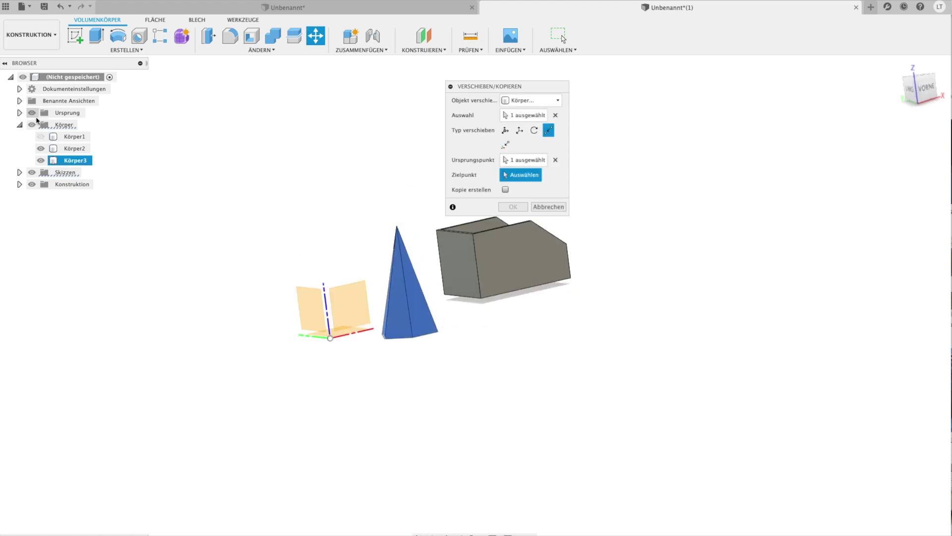
{"action": "left_click", "coordinate": [331, 338]}
{"action": "left_click", "coordinate": [520, 210]}
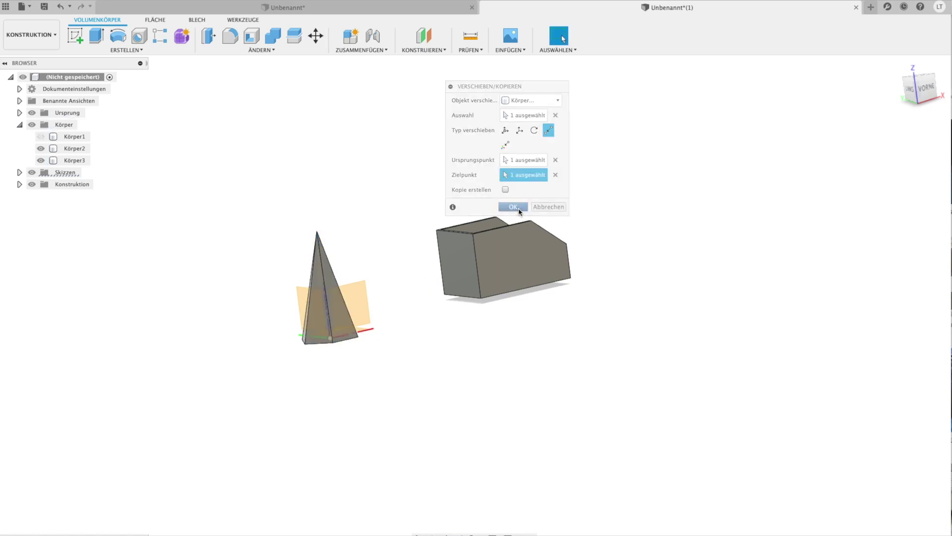
{"action": "mouse_move", "coordinate": [366, 206]}
{"action": "middle_mouse_down", "text": "shift"}
{"action": "mouse_move", "coordinate": [435, 214]}
{"action": "mouse_move", "coordinate": [407, 208]}
{"action": "middle_mouse_up", "text": "shift"}
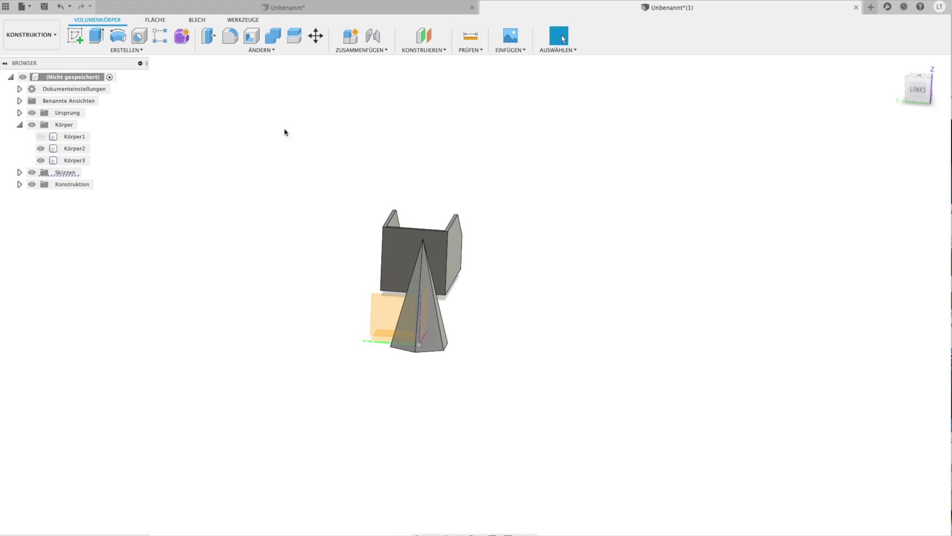
Start a sketch on the origin plane and project the pyramid's apex into it
{"action": "left_click", "coordinate": [75, 35]}
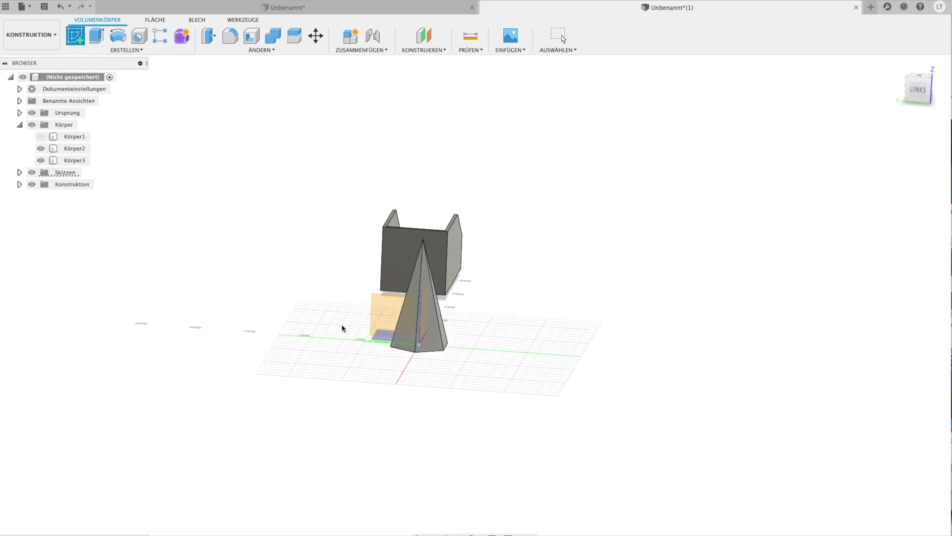
{"action": "left_click", "coordinate": [389, 314]}
{"action": "scroll", "coordinate": [523, 222], "scroll_direction": "up", "scroll_amount": 3}
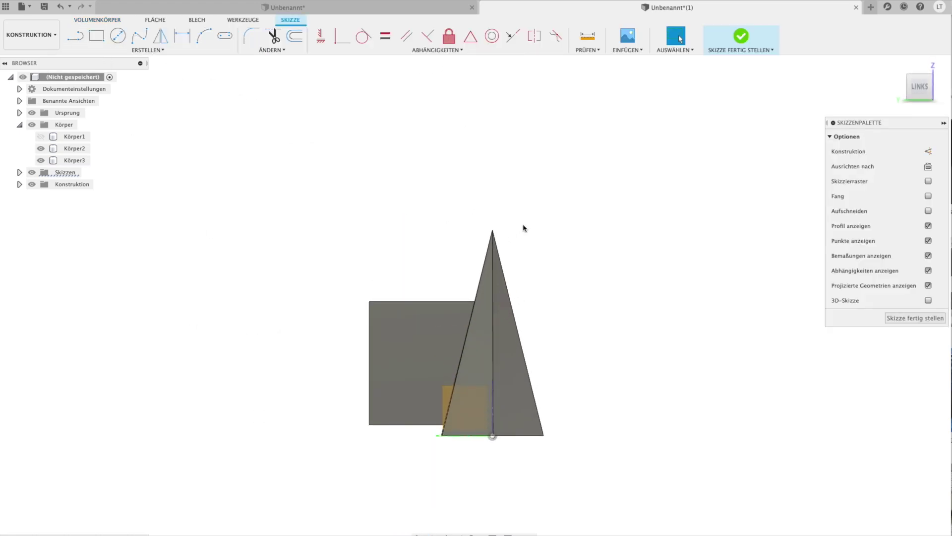
{"action": "key", "text": "p"}
{"action": "left_click", "coordinate": [492, 231]}
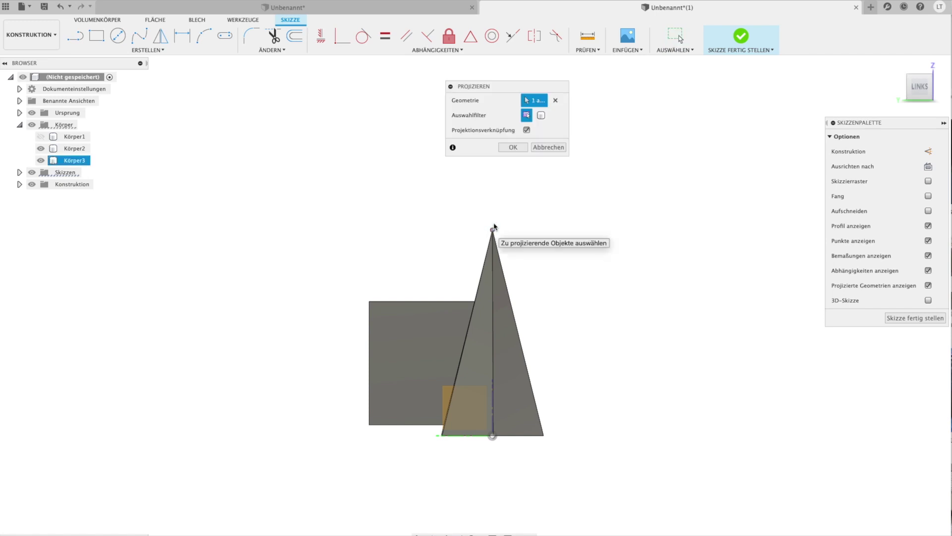
{"action": "left_click", "coordinate": [514, 148]}
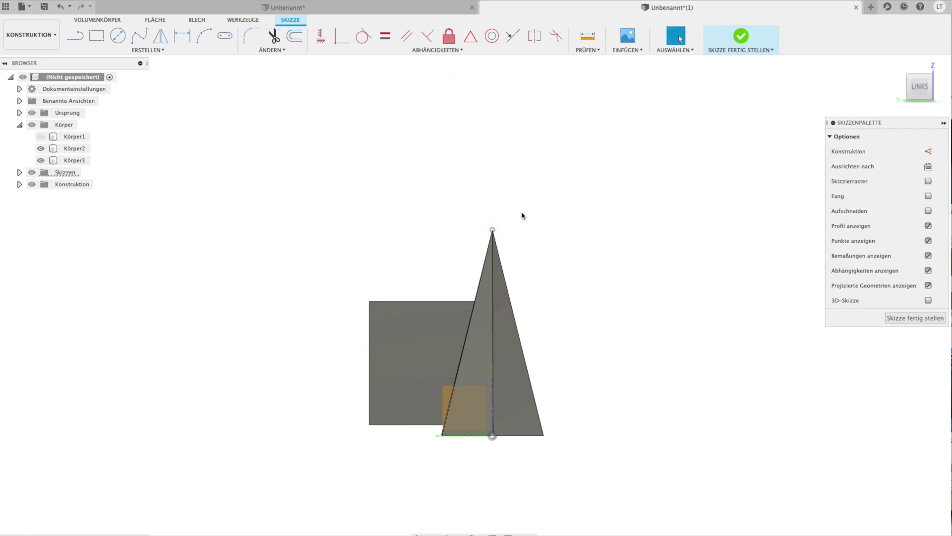
Draw a circle centred on the apex and two lines from the apex down-left and down-right
{"action": "key", "text": "c"}
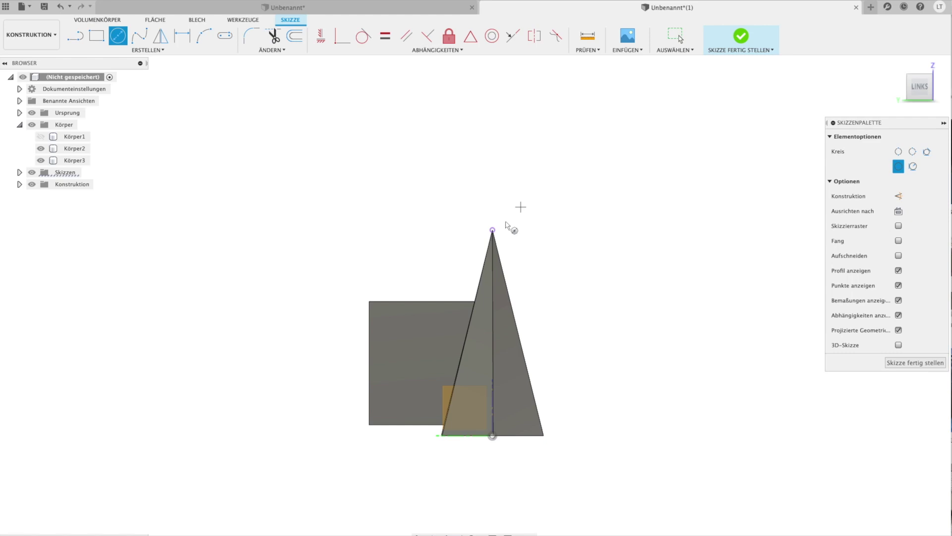
{"action": "left_click", "coordinate": [493, 230]}
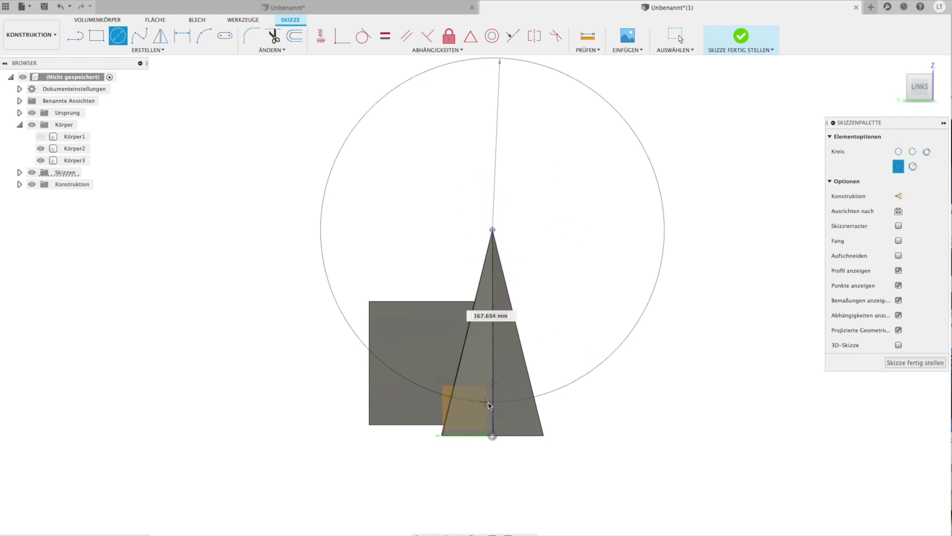
{"action": "left_click", "coordinate": [495, 402]}
{"action": "key", "text": "Escape"}
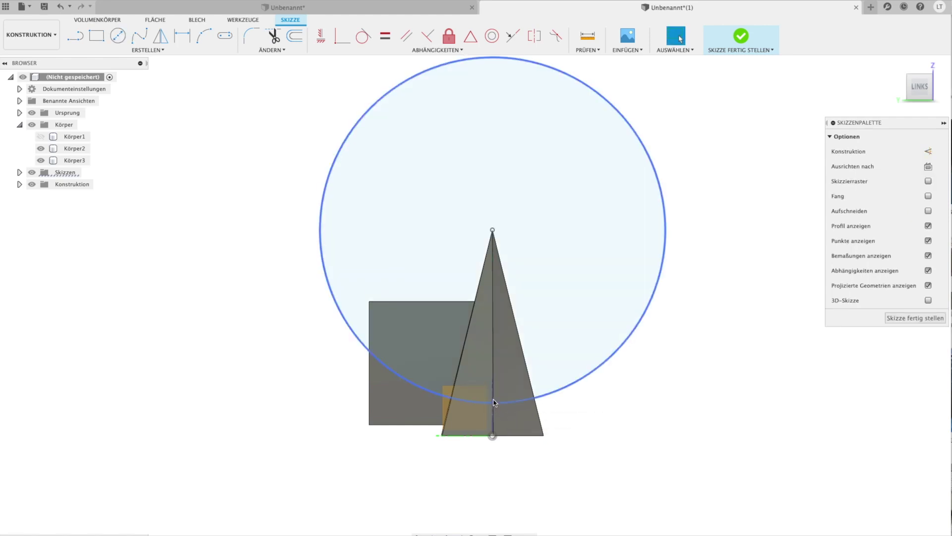
{"action": "key", "text": "l"}
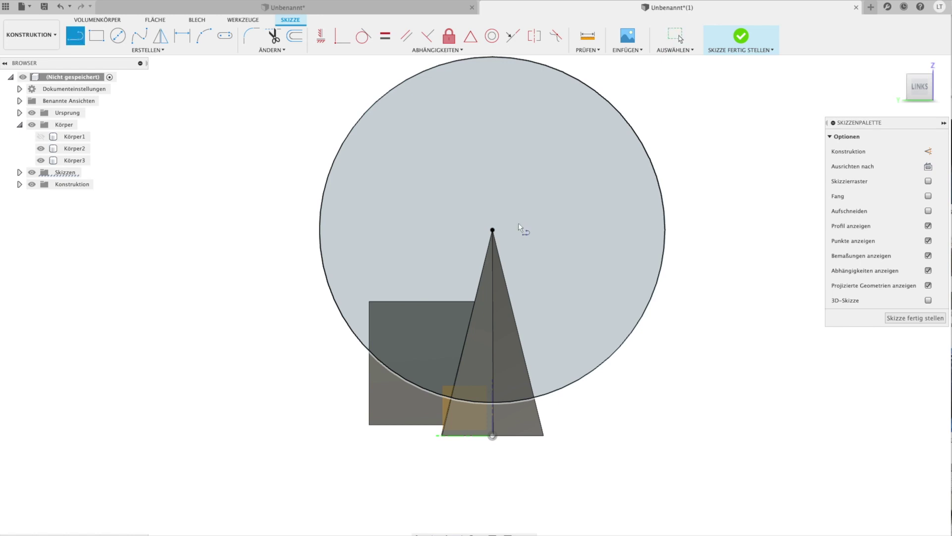
{"action": "left_click", "coordinate": [493, 230]}
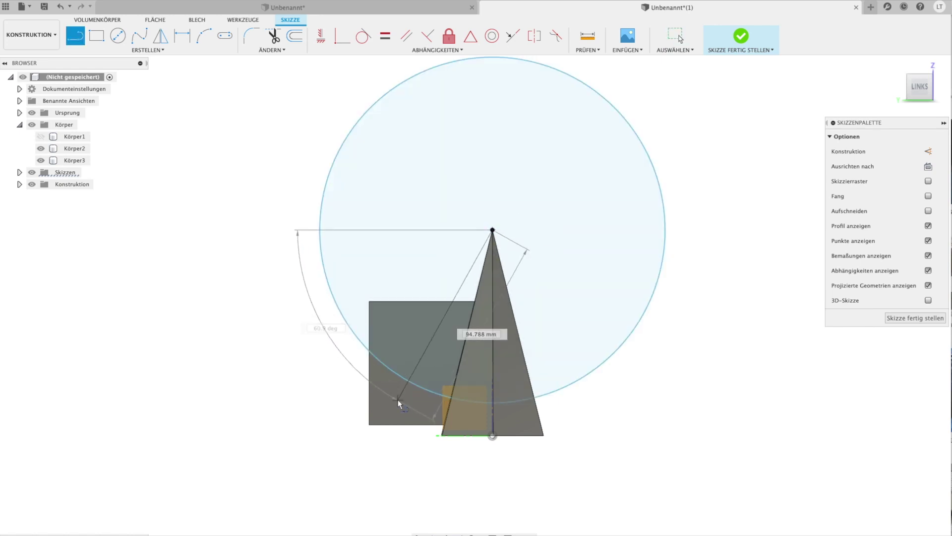
{"action": "left_click", "coordinate": [398, 400]}
{"action": "key", "text": "Escape"}
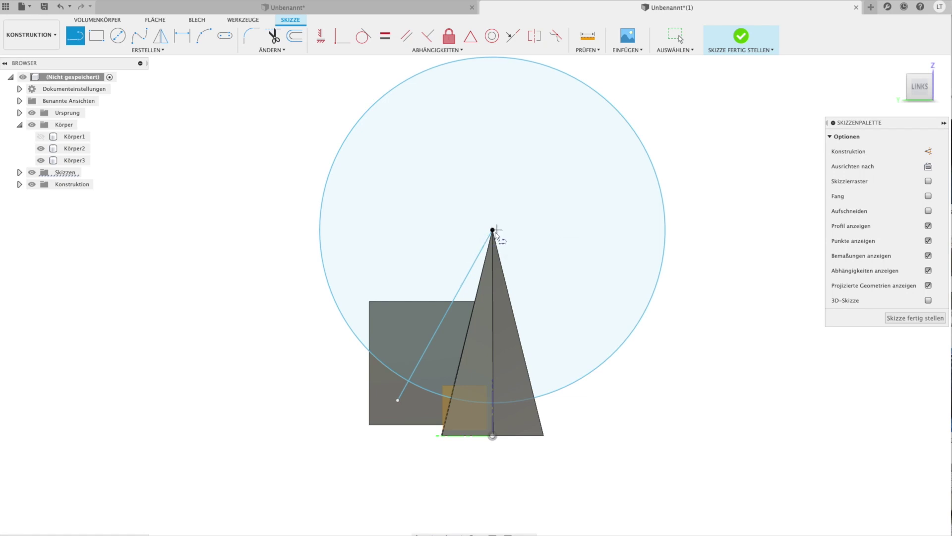
{"action": "left_click", "coordinate": [575, 407]}
{"action": "key", "text": "Escape"}
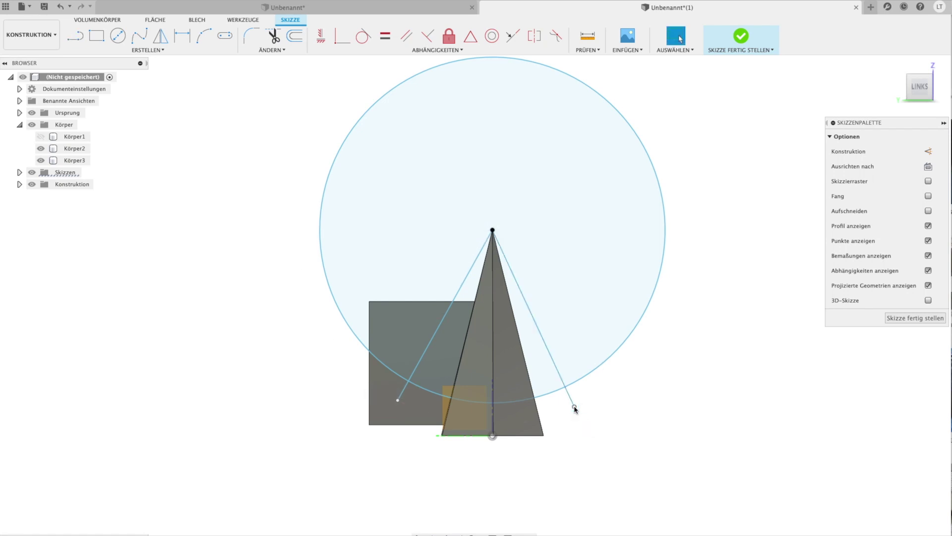
Trim the circle to the arc between the lines, add a horizontal line through the apex, finish
{"action": "left_click", "coordinate": [623, 346]}
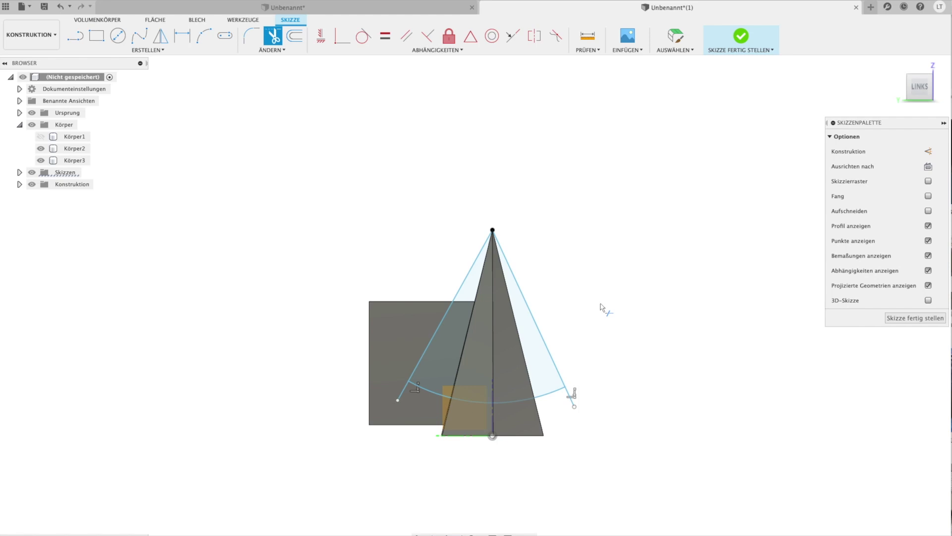
{"action": "key", "text": "l"}
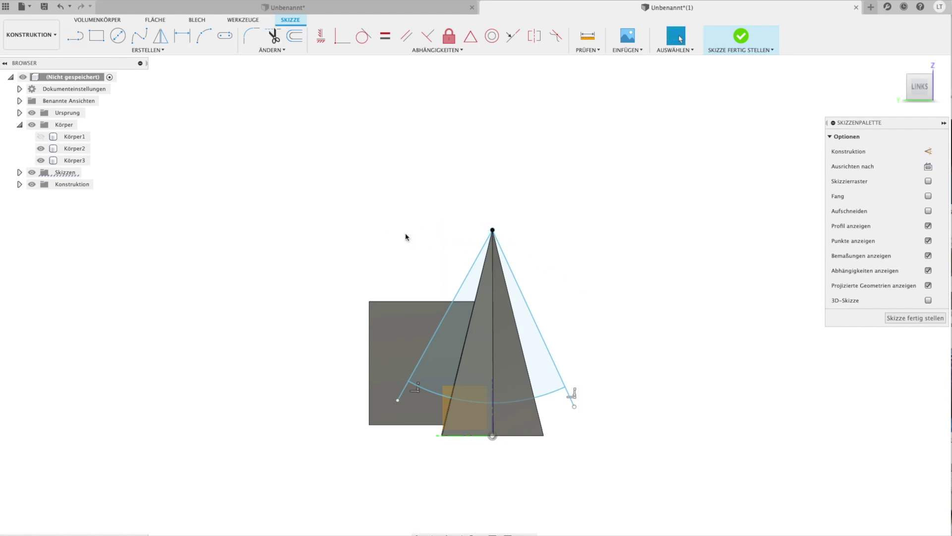
{"action": "key", "text": "l"}
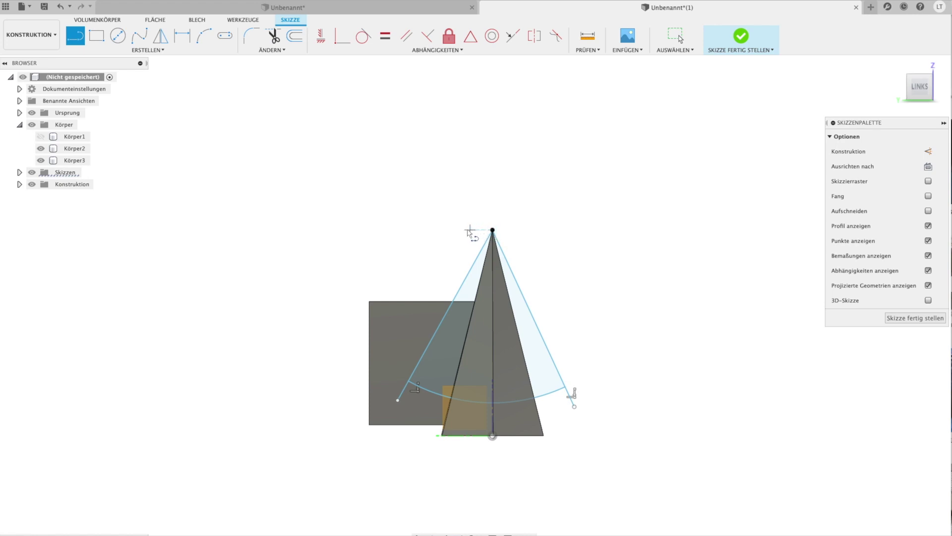
{"action": "left_click", "coordinate": [425, 230]}
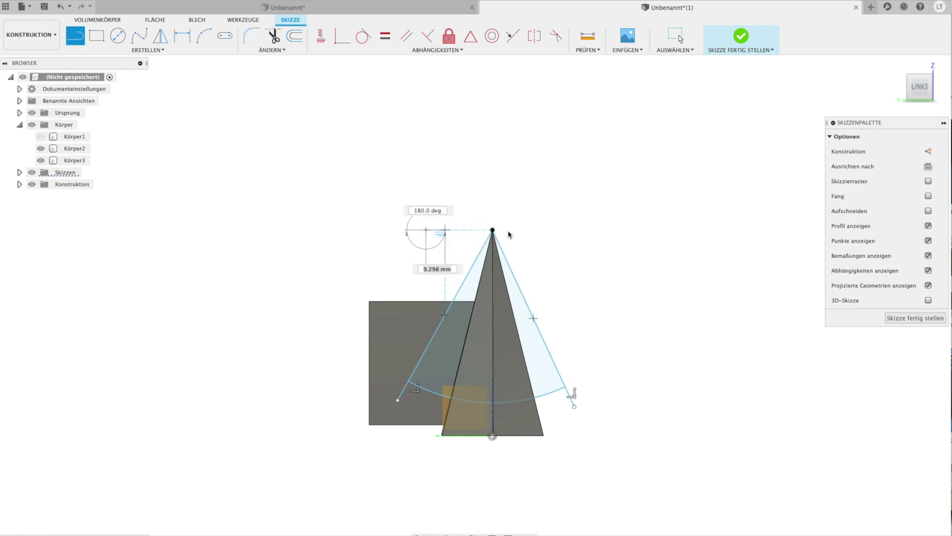
{"action": "left_click", "coordinate": [573, 230]}
{"action": "key", "text": "Escape"}
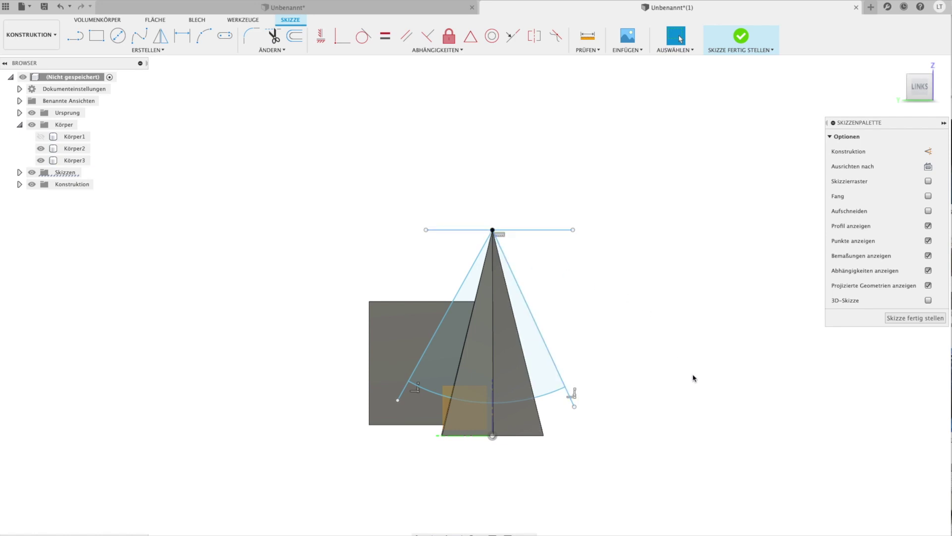
{"action": "left_click", "coordinate": [904, 318]}
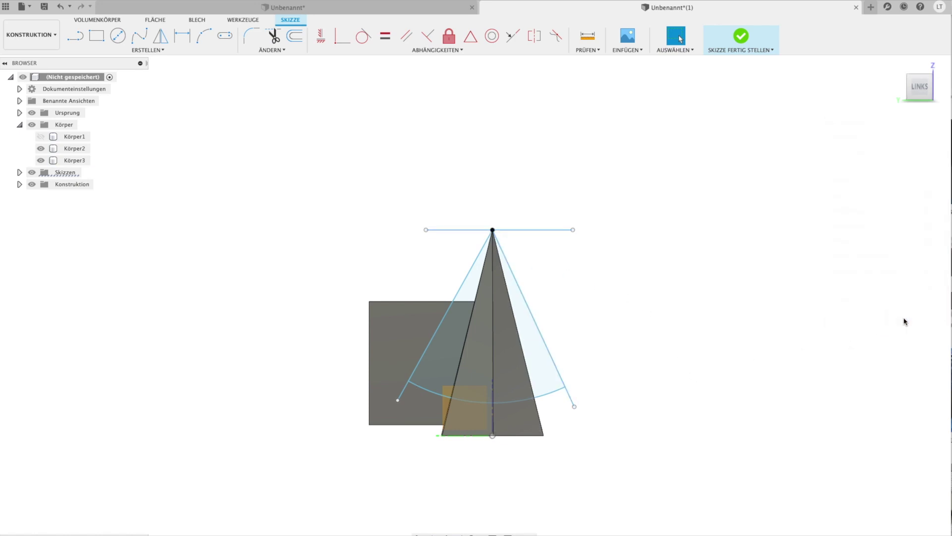
{"action": "middle_click_drag", "start_coordinate": [754, 352], "coordinate": [681, 356], "text": "shift"}
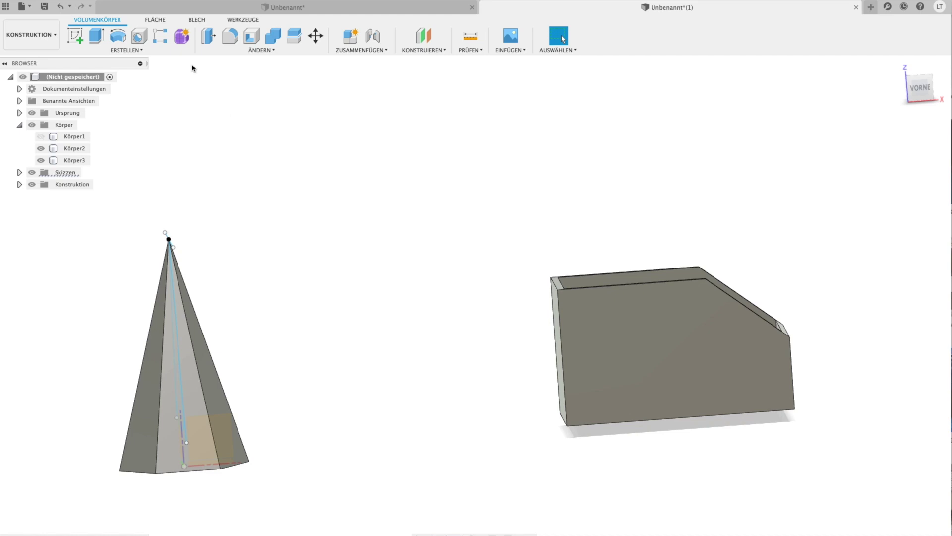
{"action": "left_click", "coordinate": [119, 36]}
{"action": "mouse_move", "coordinate": [219, 225]}
{"action": "middle_mouse_down", "text": "shift"}
{"action": "mouse_move", "coordinate": [268, 229]}
{"action": "mouse_move", "coordinate": [327, 300]}
{"action": "middle_mouse_up", "text": "shift"}
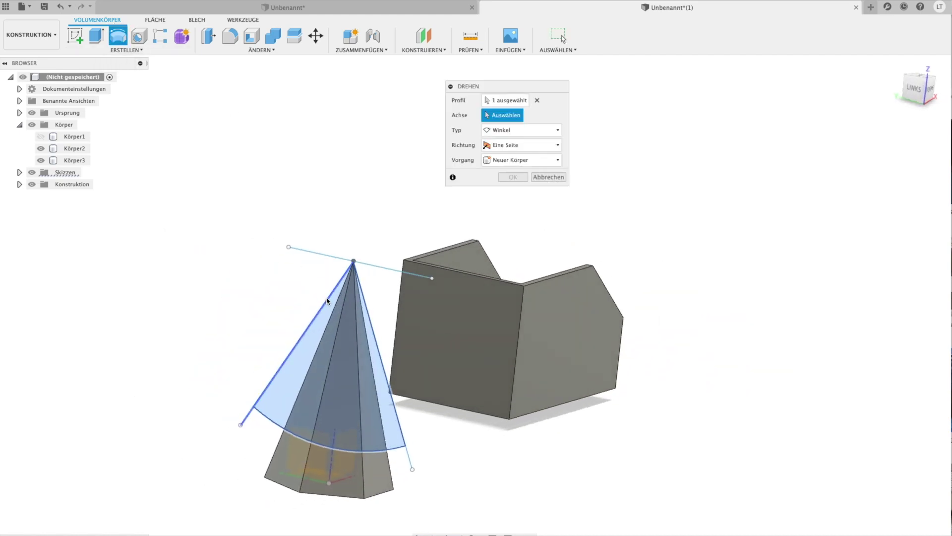
{"action": "left_click", "coordinate": [310, 253]}
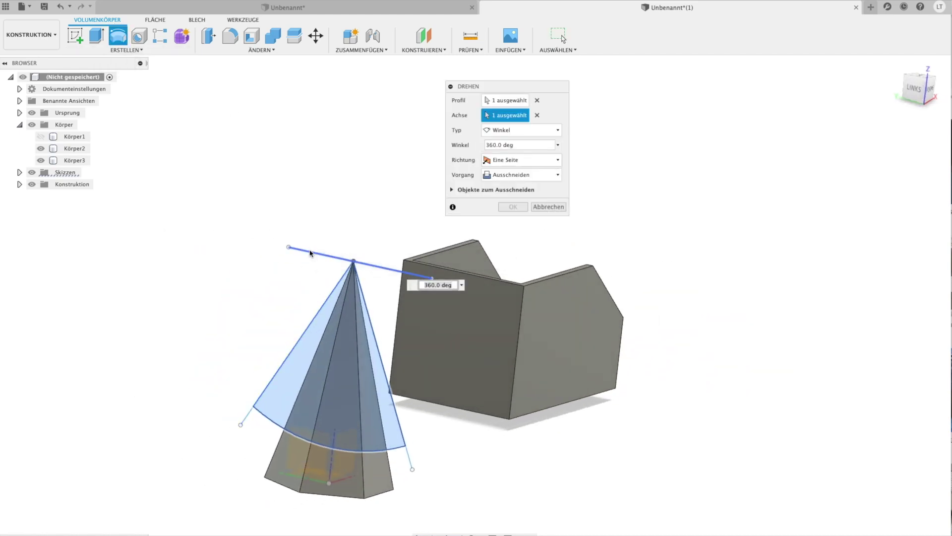
{"action": "left_click", "coordinate": [516, 206]}
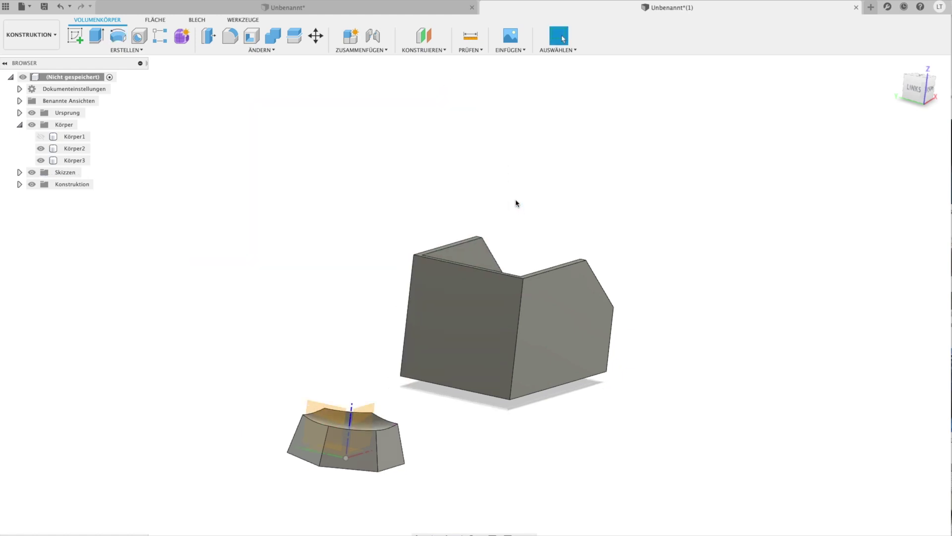
{"action": "scroll", "coordinate": [516, 201], "scroll_direction": "down", "scroll_amount": 3}
{"action": "middle_click_drag", "start_coordinate": [462, 365], "coordinate": [134, 167], "text": "shift"}
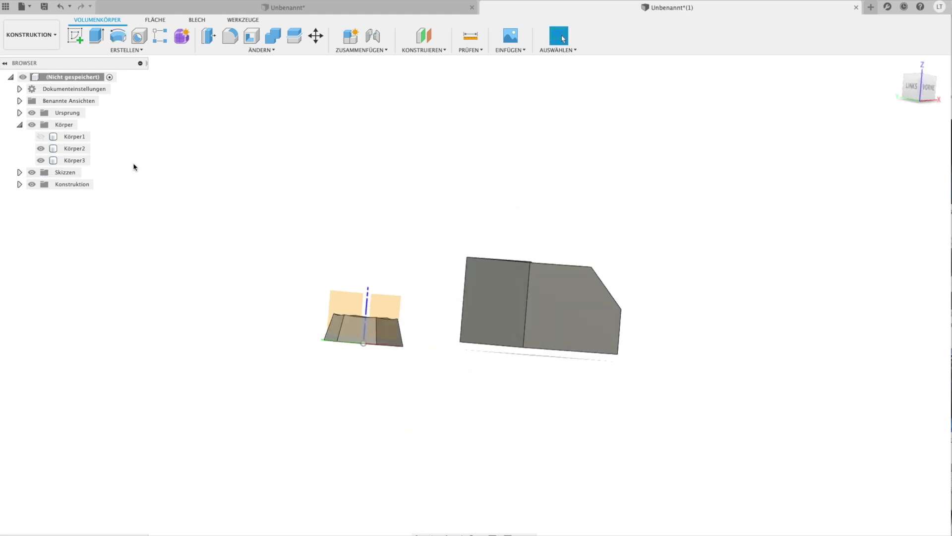
{"action": "left_click", "coordinate": [28, 115]}
{"action": "scroll", "coordinate": [424, 280], "scroll_direction": "up", "scroll_amount": 3}
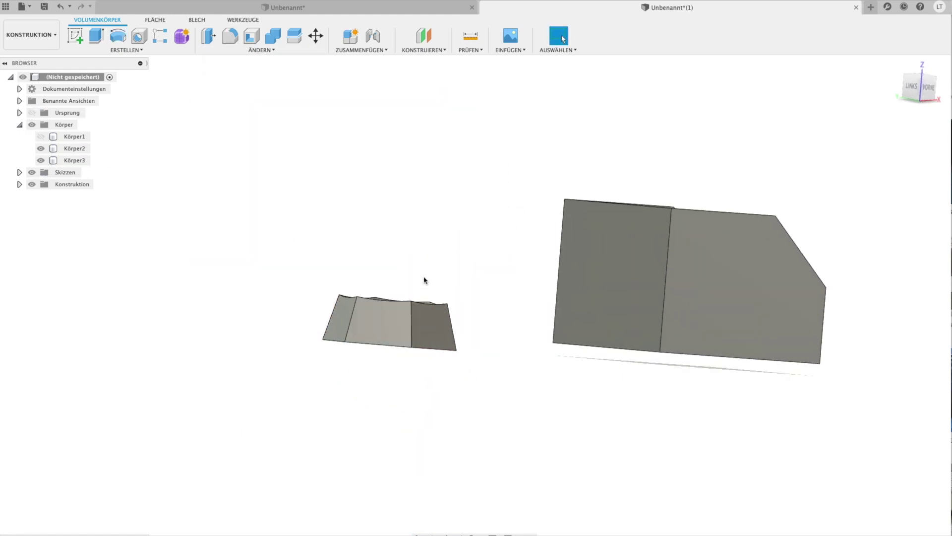
{"action": "middle_click_drag", "start_coordinate": [424, 280], "coordinate": [427, 308], "text": "shift"}
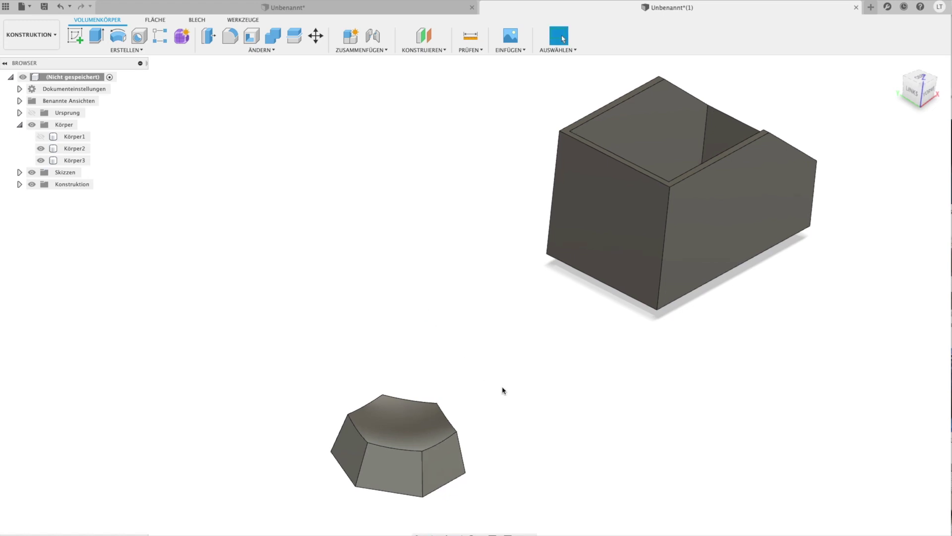
{"action": "left_click", "coordinate": [407, 425]}
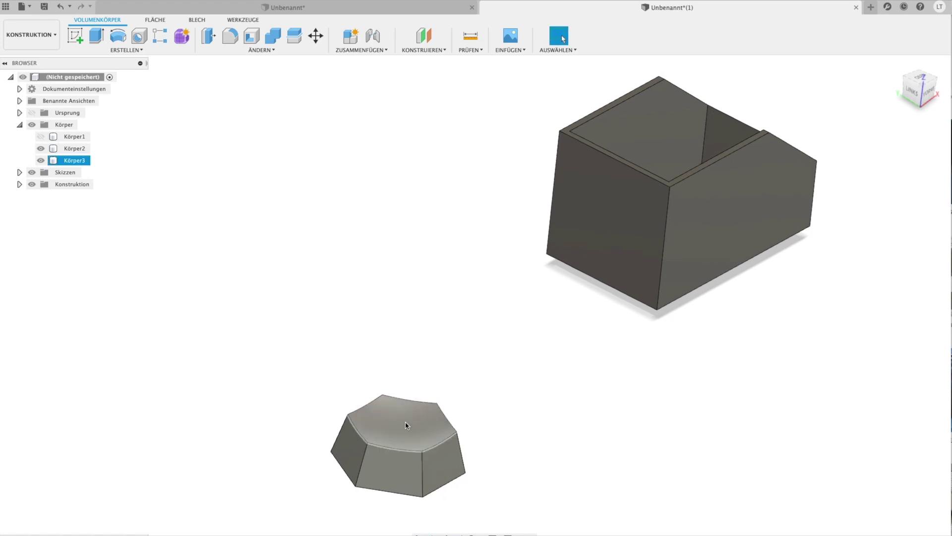
{"action": "middle_click_drag", "start_coordinate": [522, 379], "coordinate": [513, 355], "text": "shift"}
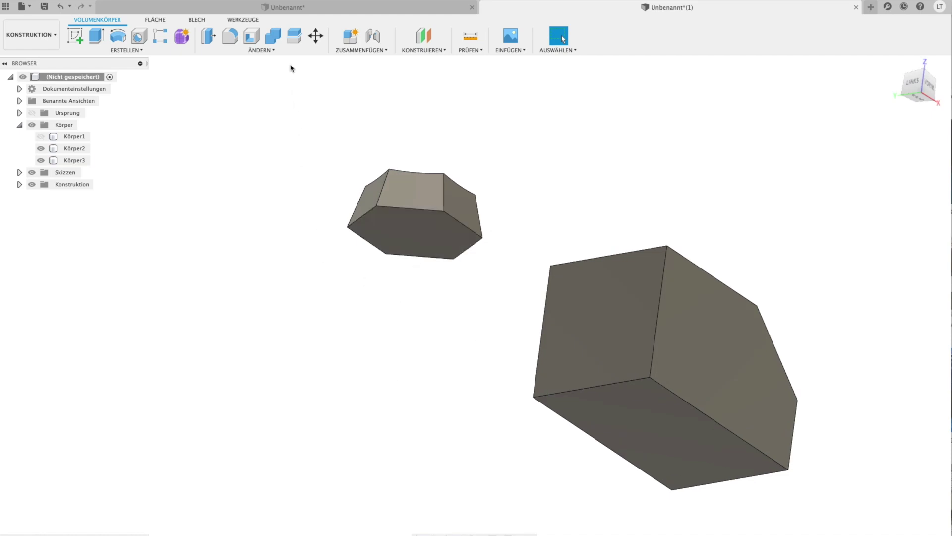
Begin a Shell on the hexagon, selecting its top face and first side faces
{"action": "left_click", "coordinate": [258, 40]}
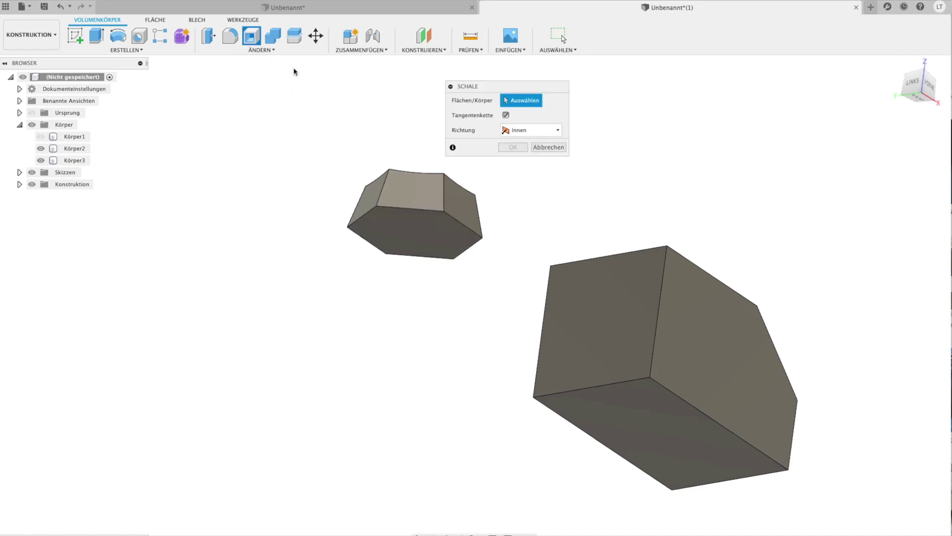
{"action": "left_click", "coordinate": [422, 205]}
{"action": "left_click", "coordinate": [427, 230]}
{"action": "left_click", "coordinate": [457, 210]}
{"action": "middle_click_drag", "start_coordinate": [465, 269], "coordinate": [326, 250], "text": "shift"}
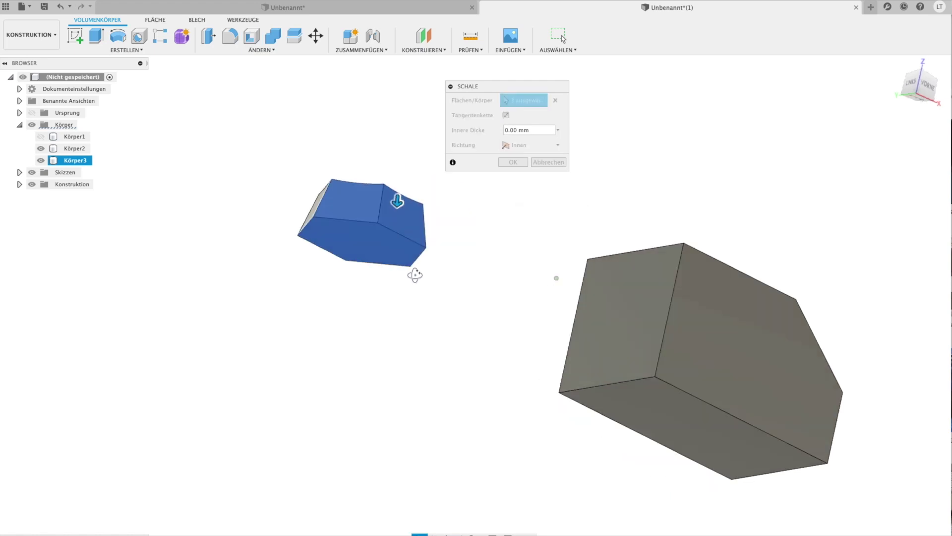
{"action": "left_click", "coordinate": [324, 247]}
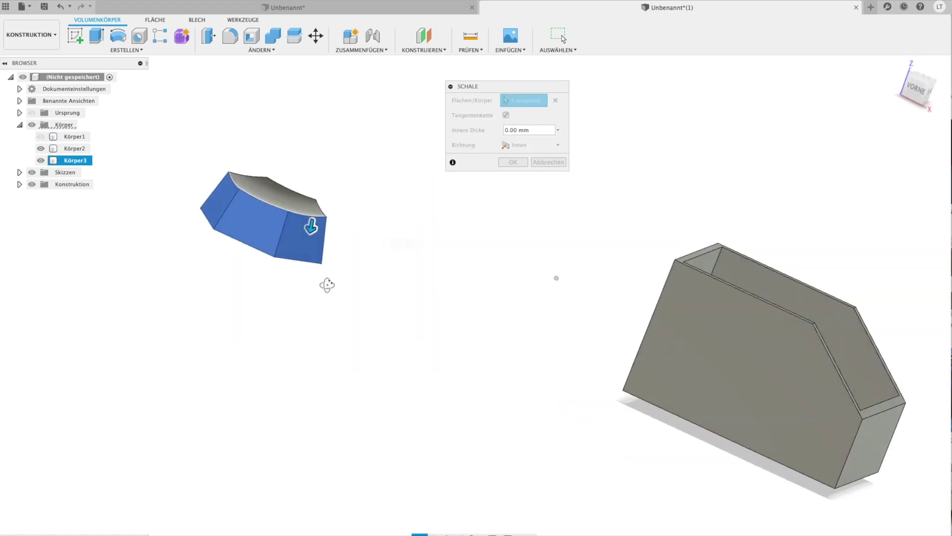
{"action": "middle_click_drag", "start_coordinate": [329, 281], "coordinate": [445, 249], "text": "shift"}
Add the remaining side faces and apply the shell with 5 mm inner thickness
{"action": "left_click", "coordinate": [456, 210]}
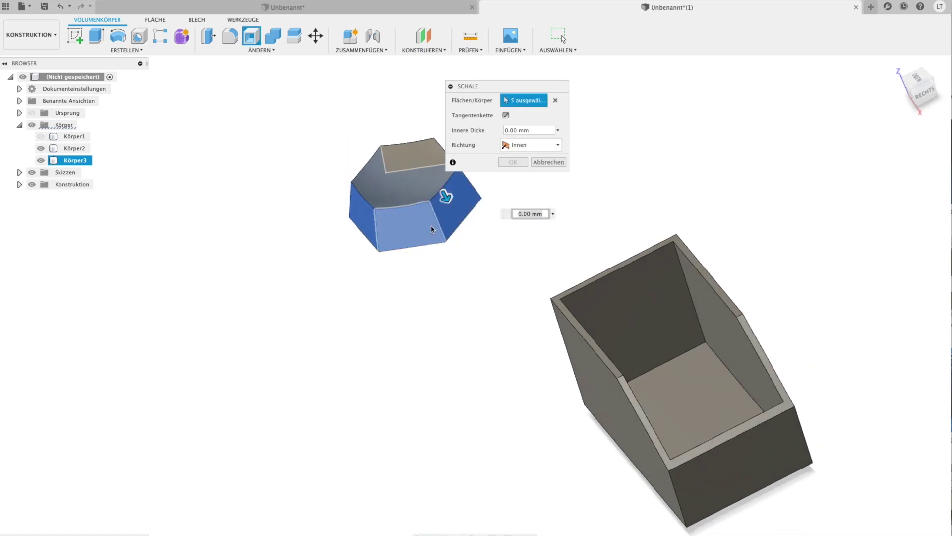
{"action": "mouse_move", "coordinate": [483, 200]}
{"action": "middle_mouse_down"}
{"action": "mouse_move", "coordinate": [419, 264]}
{"action": "mouse_move", "coordinate": [489, 344]}
{"action": "mouse_move", "coordinate": [499, 240]}
{"action": "mouse_move", "coordinate": [417, 333]}
{"action": "mouse_move", "coordinate": [421, 265]}
{"action": "mouse_move", "coordinate": [441, 249]}
{"action": "mouse_move", "coordinate": [446, 282]}
{"action": "middle_mouse_up"}
{"action": "left_click", "coordinate": [392, 236]}
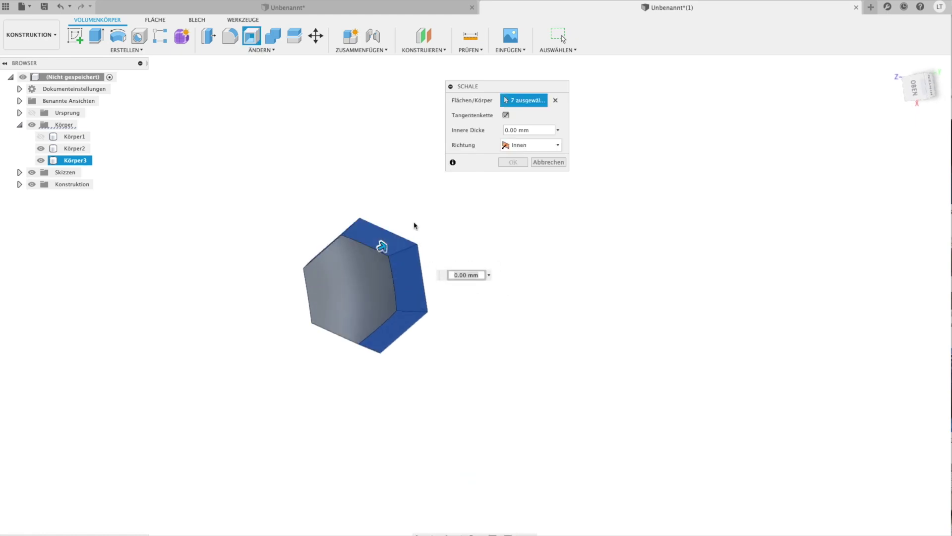
{"action": "type", "text": "5"}
{"action": "key", "text": "Return"}
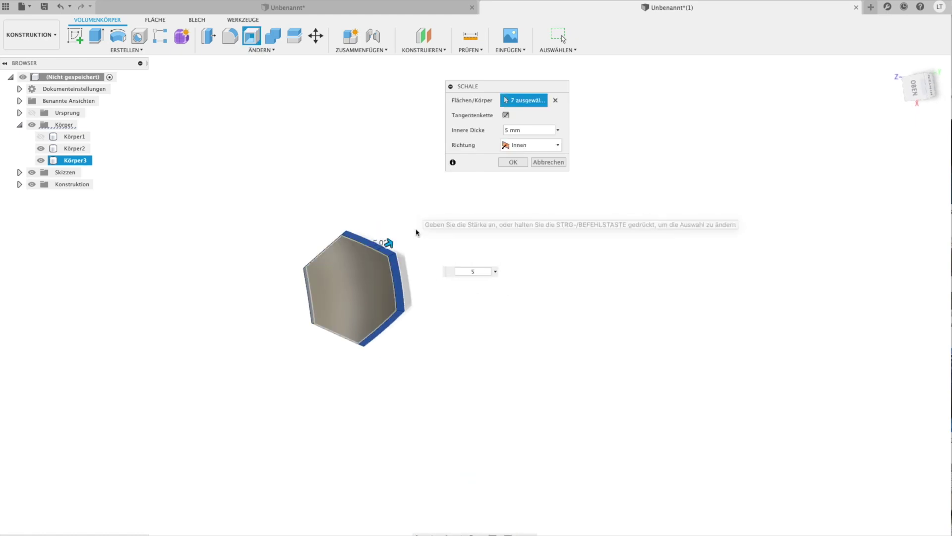
{"action": "mouse_move", "coordinate": [419, 231]}
{"action": "middle_mouse_down", "text": "shift"}
{"action": "mouse_move", "coordinate": [433, 191]}
{"action": "mouse_move", "coordinate": [510, 184]}
{"action": "middle_mouse_up", "text": "shift"}
{"action": "left_click", "coordinate": [516, 166]}
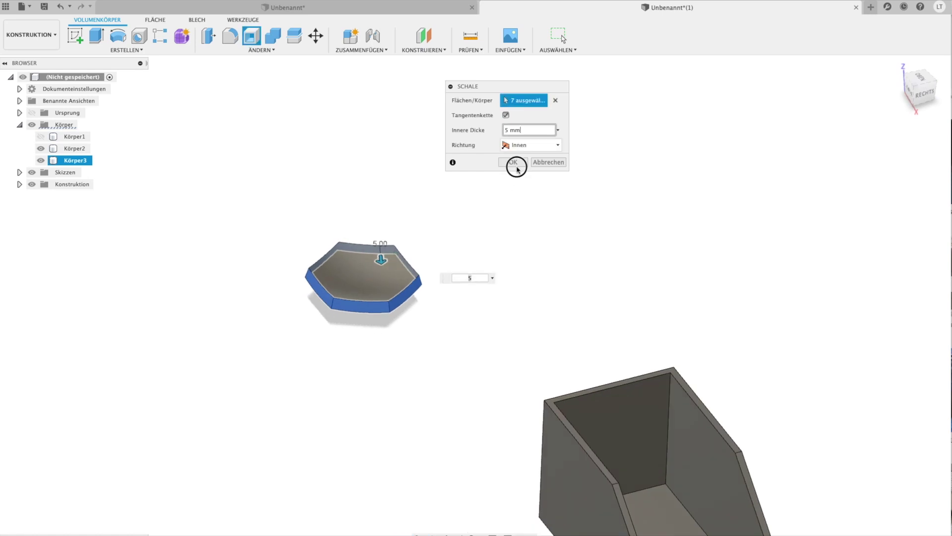
Orbit around the thin hexagonal dish to inspect it, then select Körper3
{"action": "mouse_move", "coordinate": [391, 348]}
{"action": "middle_mouse_down", "text": "shift"}
{"action": "mouse_move", "coordinate": [408, 315]}
{"action": "mouse_move", "coordinate": [402, 307]}
{"action": "middle_mouse_up", "text": "shift"}
{"action": "scroll", "coordinate": [364, 311], "scroll_direction": "up", "scroll_amount": 3}
{"action": "scroll", "coordinate": [363, 308], "scroll_direction": "up", "scroll_amount": 2}
{"action": "scroll", "coordinate": [386, 288], "scroll_direction": "down", "scroll_amount": 2}
{"action": "scroll", "coordinate": [397, 274], "scroll_direction": "down", "scroll_amount": 1}
{"action": "mouse_move", "coordinate": [396, 275]}
{"action": "middle_mouse_down", "text": "shift"}
{"action": "mouse_move", "coordinate": [414, 291]}
{"action": "mouse_move", "coordinate": [396, 287]}
{"action": "middle_mouse_up", "text": "shift"}
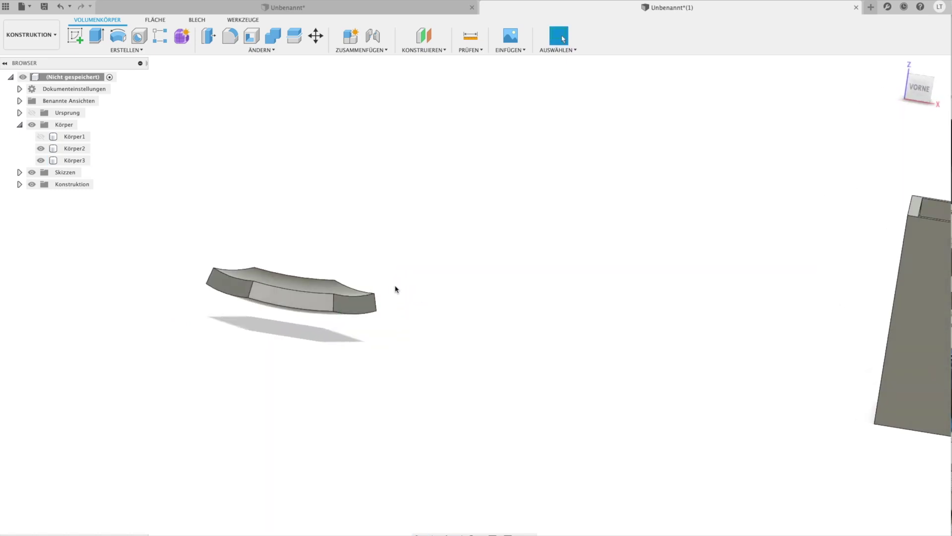
{"action": "middle_click_drag", "start_coordinate": [306, 325], "coordinate": [256, 345], "text": "shift"}
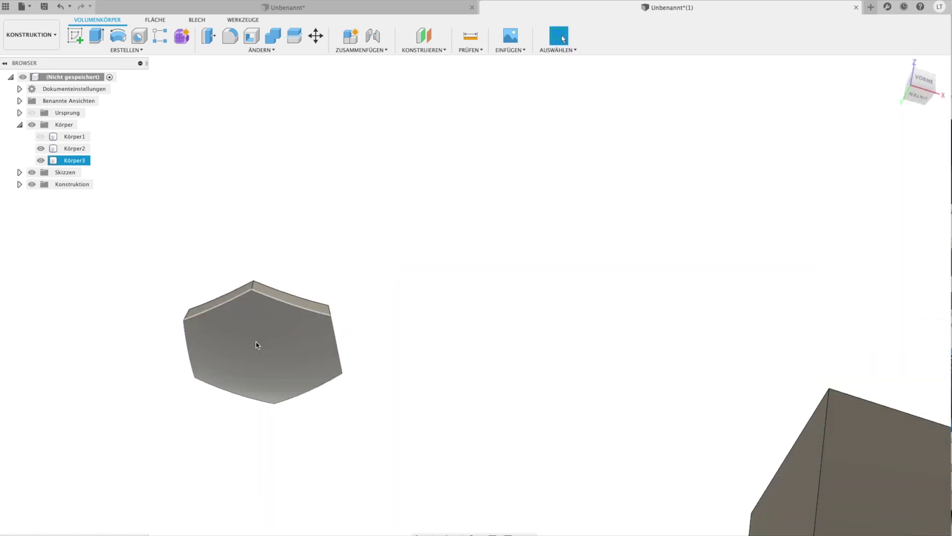
{"action": "middle_click_drag", "start_coordinate": [279, 307], "coordinate": [343, 303], "text": "shift"}
{"action": "middle_click_drag", "start_coordinate": [378, 311], "coordinate": [384, 307], "text": "shift"}
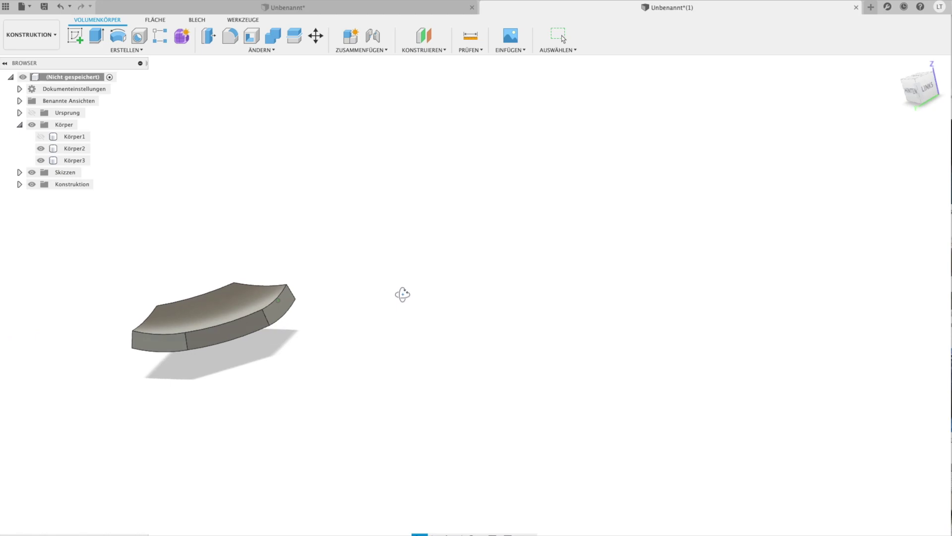
{"action": "middle_click_drag", "start_coordinate": [383, 308], "coordinate": [311, 325], "text": "shift"}
{"action": "left_click", "coordinate": [240, 310]}
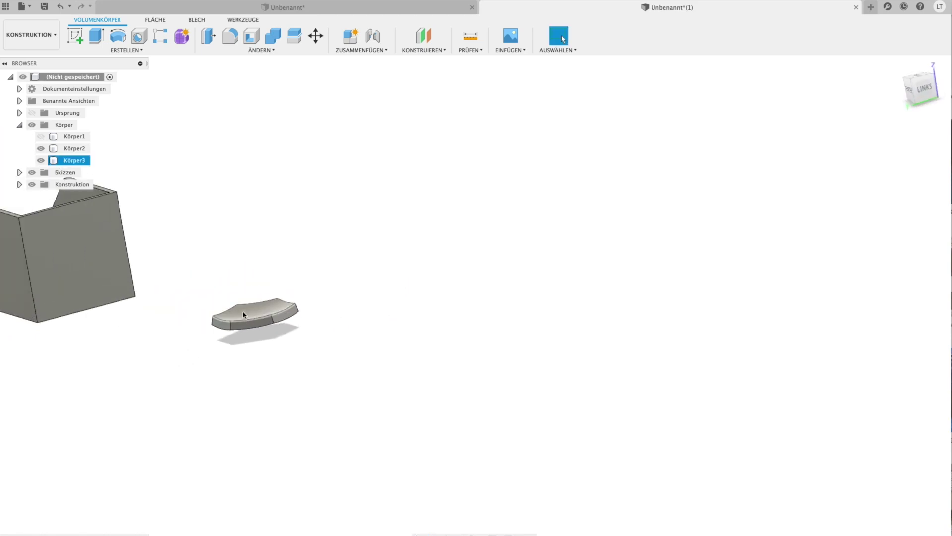
{"action": "scroll", "coordinate": [243, 314], "scroll_direction": "up", "scroll_amount": 2}
{"action": "scroll", "coordinate": [244, 314], "scroll_direction": "up", "scroll_amount": 3}
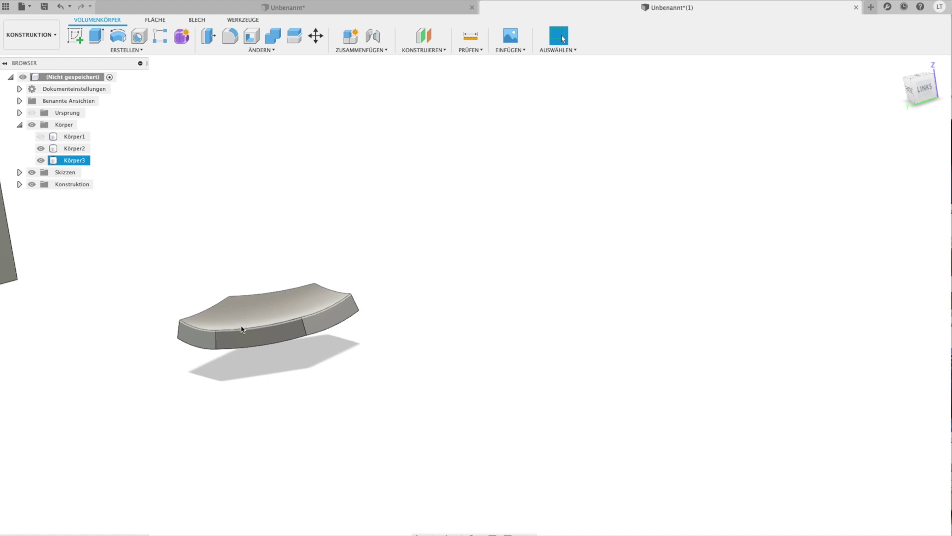
{"action": "scroll", "coordinate": [242, 327], "scroll_direction": "up", "scroll_amount": 2}
{"action": "scroll", "coordinate": [241, 329], "scroll_direction": "up", "scroll_amount": 2}
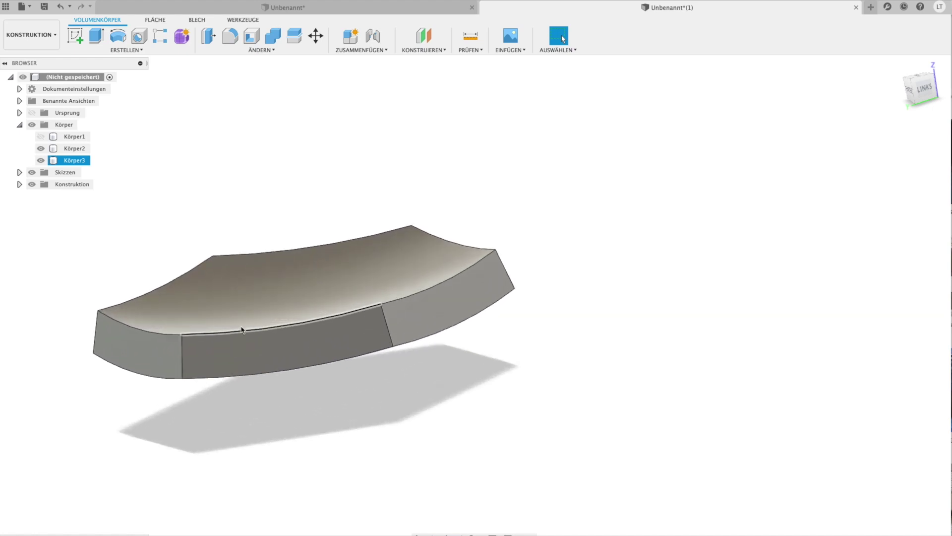
{"action": "scroll", "coordinate": [242, 330], "scroll_direction": "down", "scroll_amount": 3}
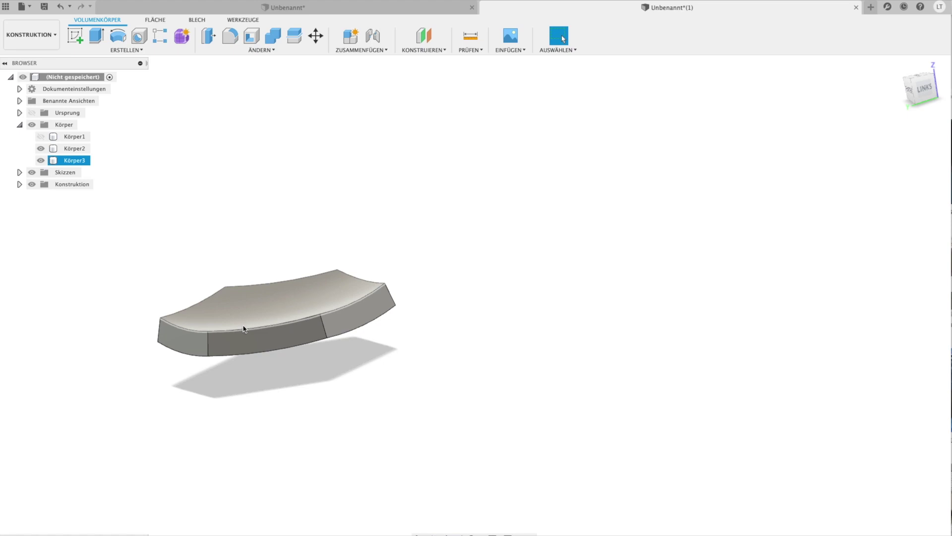
{"action": "scroll", "coordinate": [243, 329], "scroll_direction": "down", "scroll_amount": 3}
{"action": "left_click", "coordinate": [227, 284]}
{"action": "left_click", "coordinate": [263, 336]}
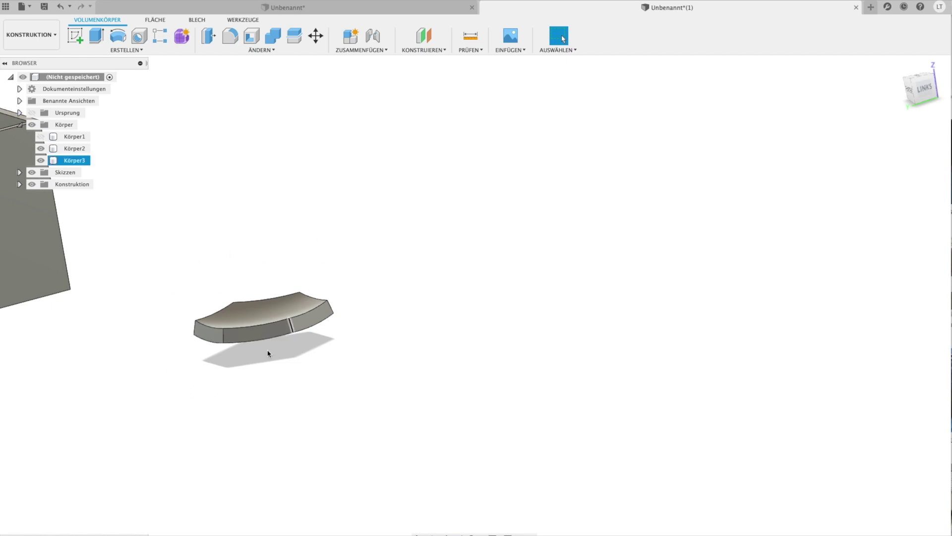
{"action": "left_click", "coordinate": [215, 236]}
{"action": "left_click", "coordinate": [260, 338]}
{"action": "left_click", "coordinate": [243, 401]}
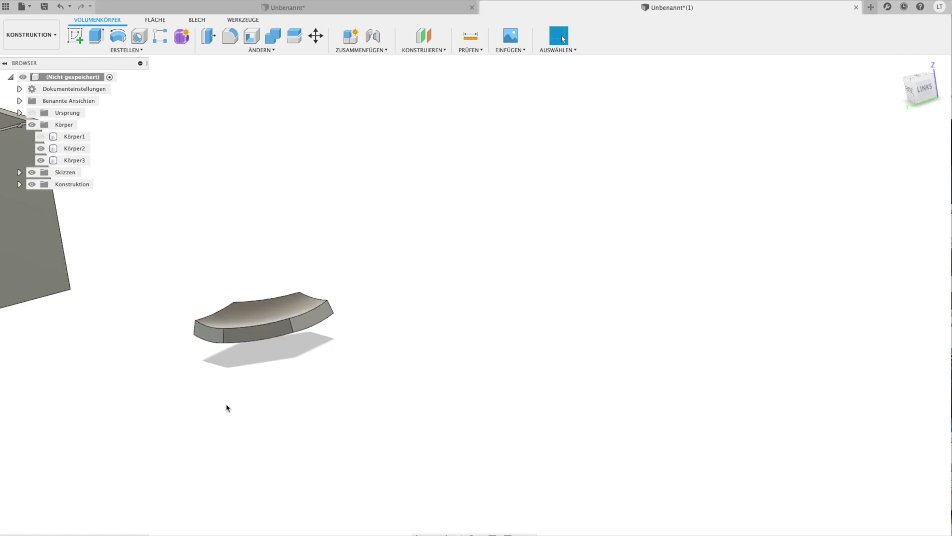
{"action": "scroll", "coordinate": [179, 376], "scroll_direction": "down", "scroll_amount": 2}
{"action": "middle_click_drag", "start_coordinate": [179, 375], "coordinate": [292, 387]}
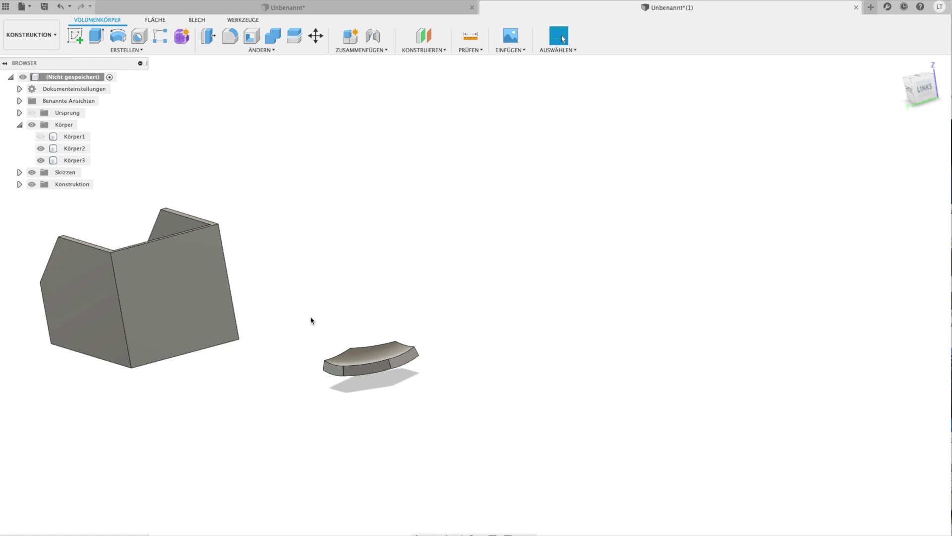
{"action": "scroll", "coordinate": [311, 320], "scroll_direction": "up", "scroll_amount": 1}
{"action": "scroll", "coordinate": [311, 321], "scroll_direction": "up", "scroll_amount": 2}
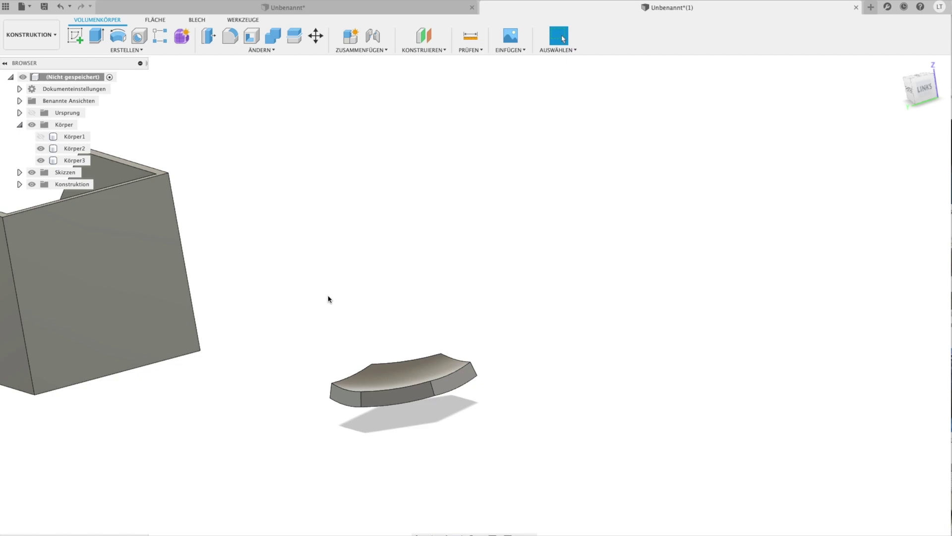
{"action": "scroll", "coordinate": [327, 284], "scroll_direction": "down", "scroll_amount": 2}
{"action": "scroll", "coordinate": [278, 286], "scroll_direction": "down", "scroll_amount": 2}
{"action": "mouse_move", "coordinate": [293, 297]}
{"action": "middle_mouse_down", "text": "shift"}
{"action": "mouse_move", "coordinate": [304, 311]}
{"action": "mouse_move", "coordinate": [278, 308]}
{"action": "middle_mouse_up", "text": "shift"}
{"action": "left_click", "coordinate": [183, 239]}
{"action": "mouse_move", "coordinate": [228, 226]}
{"action": "middle_mouse_down", "text": "shift"}
{"action": "mouse_move", "coordinate": [240, 217]}
{"action": "mouse_move", "coordinate": [226, 258]}
{"action": "middle_mouse_up", "text": "shift"}
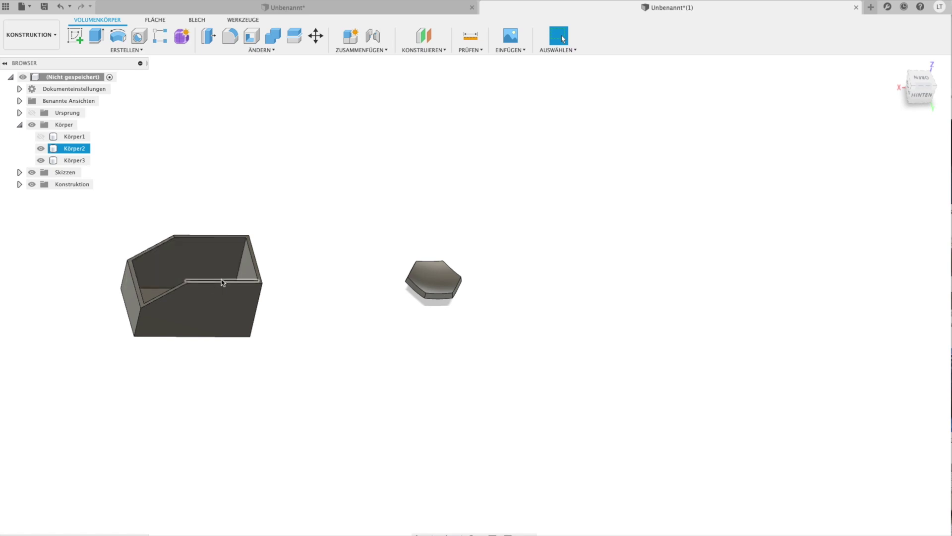
Create a new 50 mm-high box primitive
{"action": "left_click", "coordinate": [124, 50]}
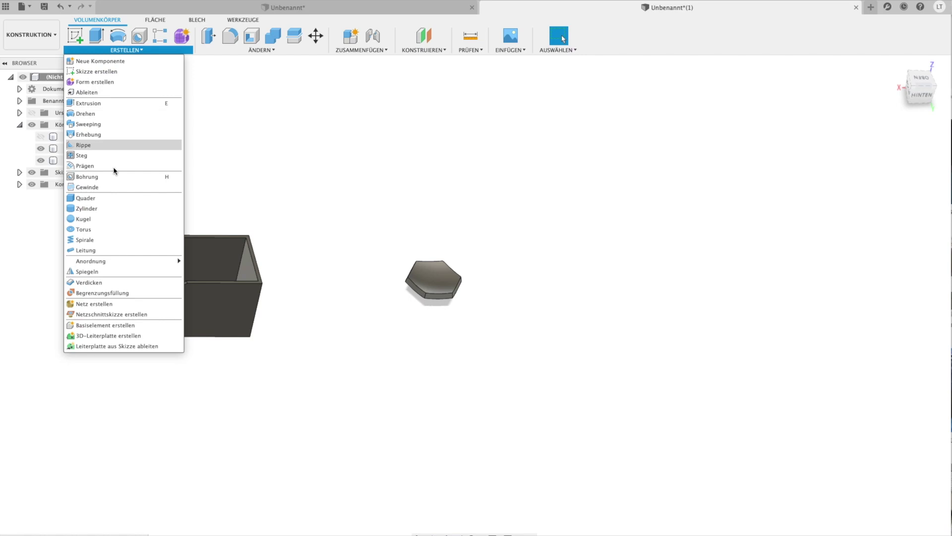
{"action": "left_click", "coordinate": [99, 200]}
{"action": "left_click", "coordinate": [386, 357]}
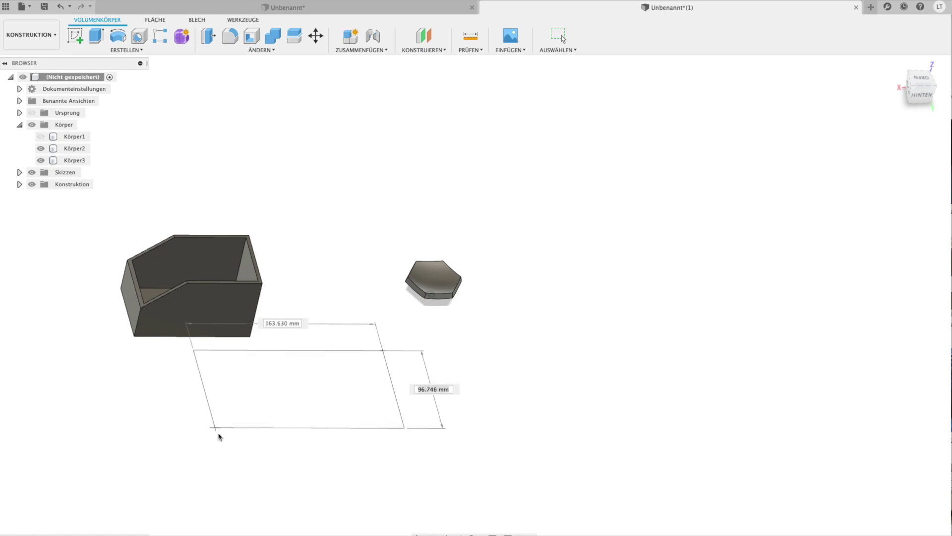
{"action": "left_click", "coordinate": [252, 430]}
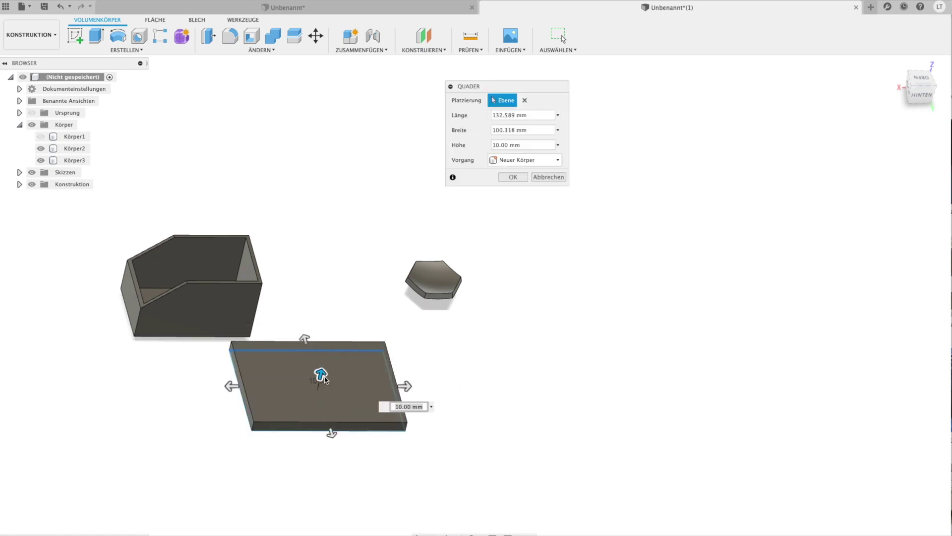
{"action": "left_click_drag", "start_coordinate": [325, 380], "coordinate": [334, 337]}
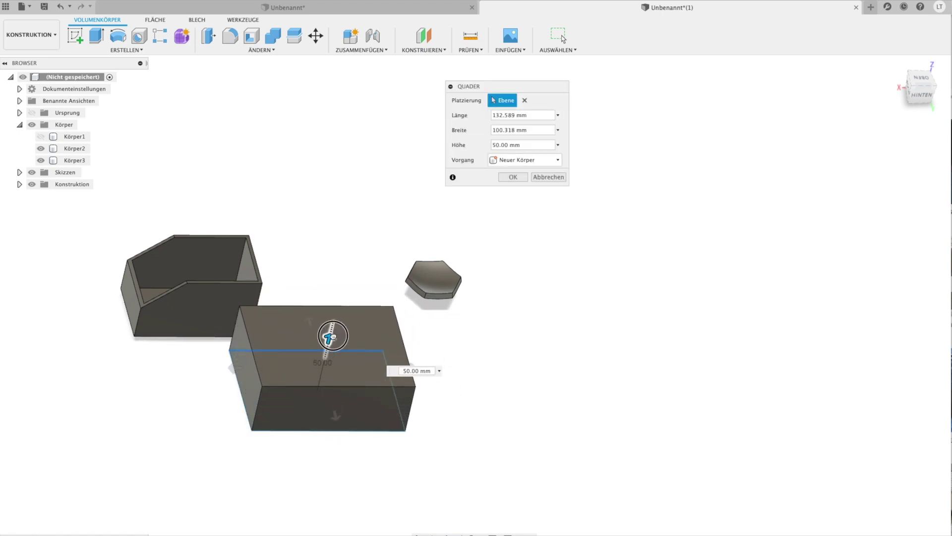
{"action": "left_click", "coordinate": [513, 177]}
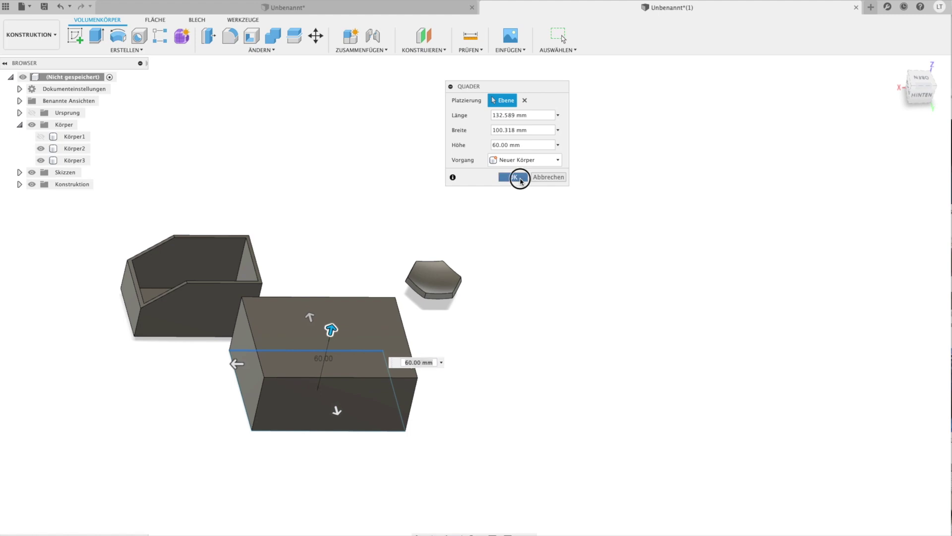
Sketch a circle on the box's top face and extrude it as a 2 mm deep cut
{"action": "left_click", "coordinate": [75, 35]}
{"action": "left_click", "coordinate": [317, 359]}
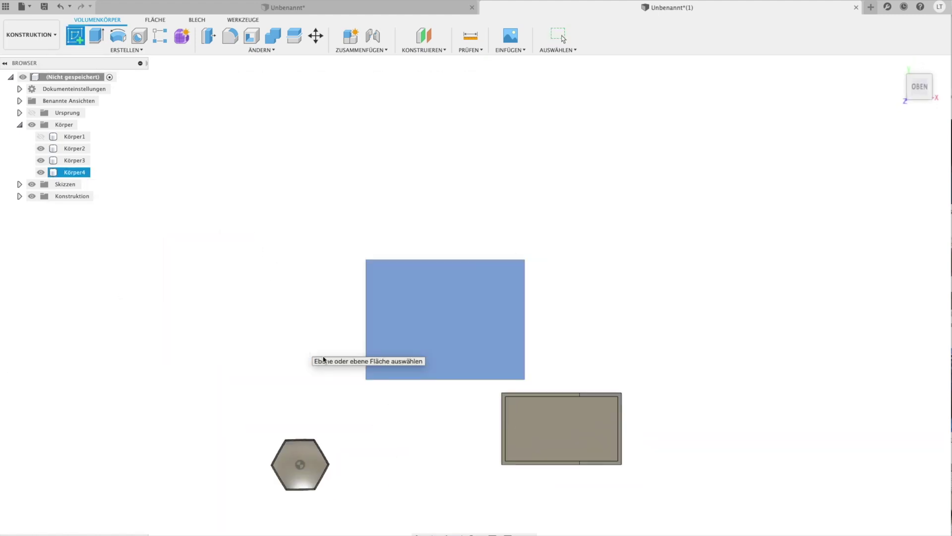
{"action": "key", "text": "c"}
{"action": "left_click", "coordinate": [438, 316]}
{"action": "left_click", "coordinate": [446, 337]}
{"action": "key", "text": "Escape"}
{"action": "middle_click_drag", "start_coordinate": [449, 339], "coordinate": [449, 324], "text": "shift"}
{"action": "key", "text": "e"}
{"action": "type", "text": "-2"}
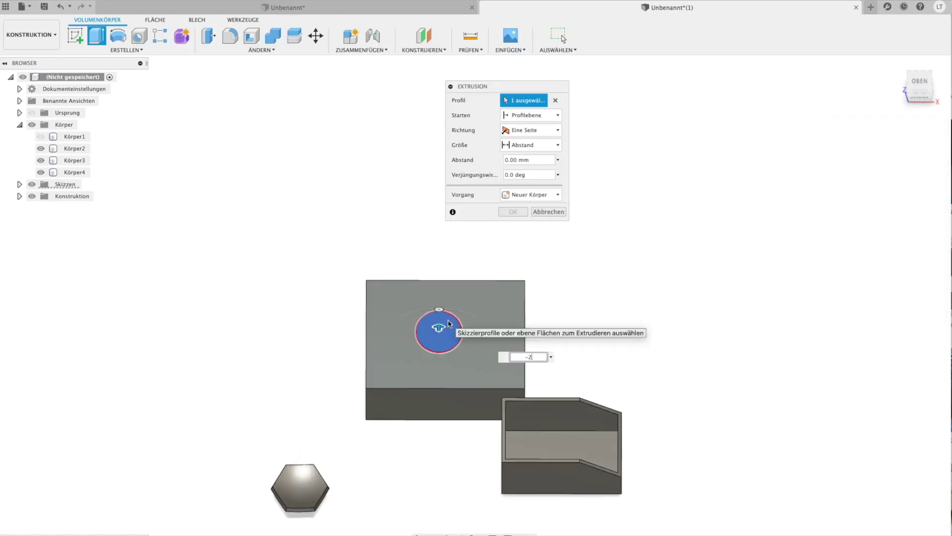
{"action": "key", "text": "Return"}
{"action": "key", "text": "Return"}
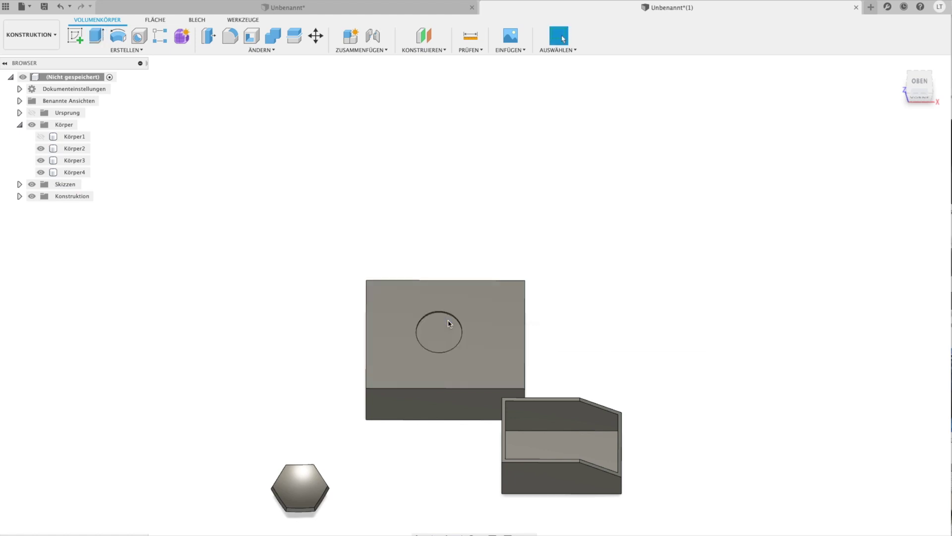
{"action": "scroll", "coordinate": [447, 320], "scroll_direction": "up", "scroll_amount": 3}
{"action": "middle_click_drag", "start_coordinate": [447, 321], "coordinate": [465, 385], "text": "shift"}
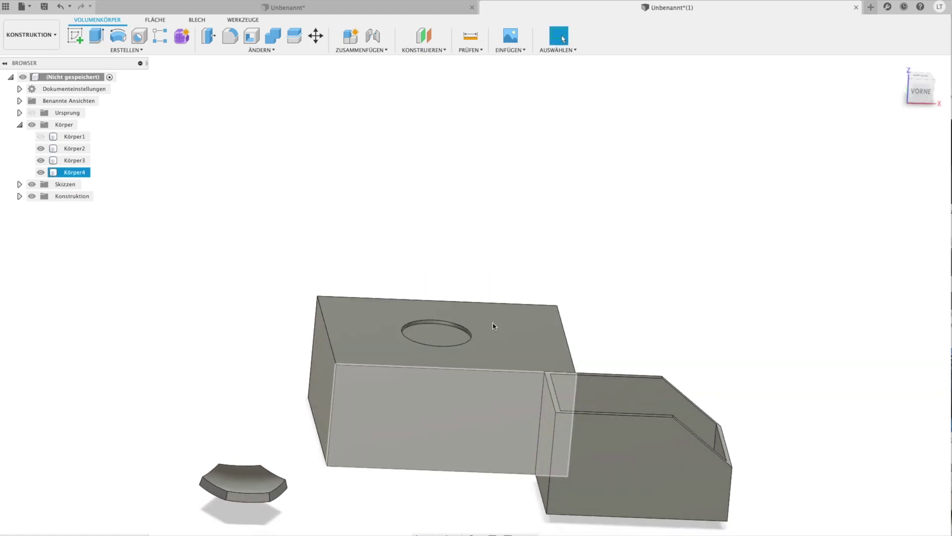
{"action": "mouse_move", "coordinate": [432, 395]}
{"action": "middle_mouse_down", "text": "shift"}
{"action": "mouse_move", "coordinate": [478, 397]}
{"action": "mouse_move", "coordinate": [476, 417]}
{"action": "mouse_move", "coordinate": [452, 307]}
{"action": "middle_mouse_up", "text": "shift"}
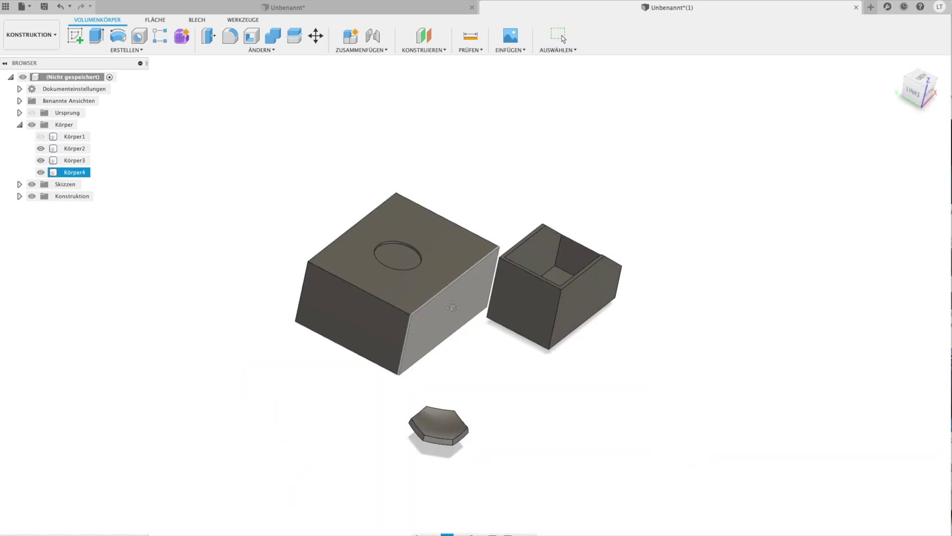
{"action": "scroll", "coordinate": [452, 307], "scroll_direction": "up", "scroll_amount": 3}
{"action": "scroll", "coordinate": [431, 292], "scroll_direction": "up", "scroll_amount": 3}
{"action": "left_click", "coordinate": [251, 35]}
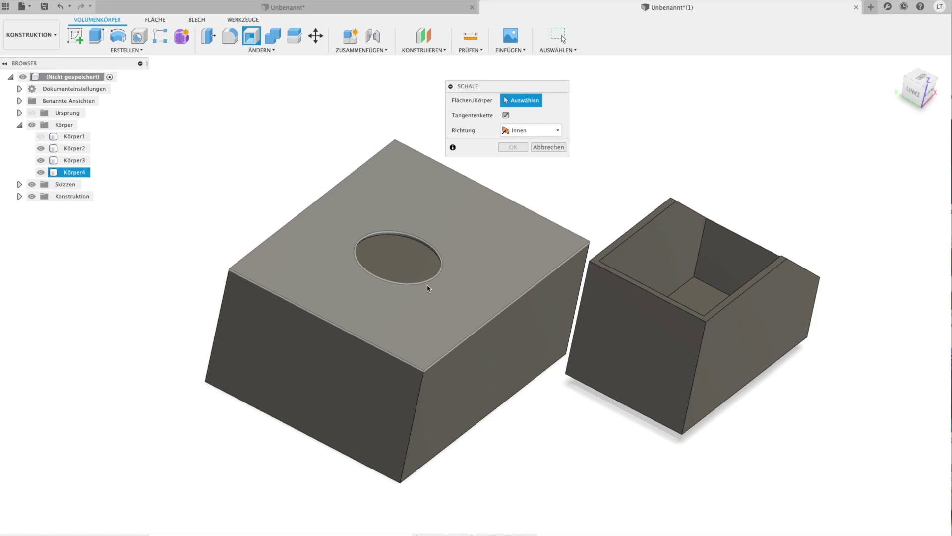
{"action": "left_click", "coordinate": [418, 273]}
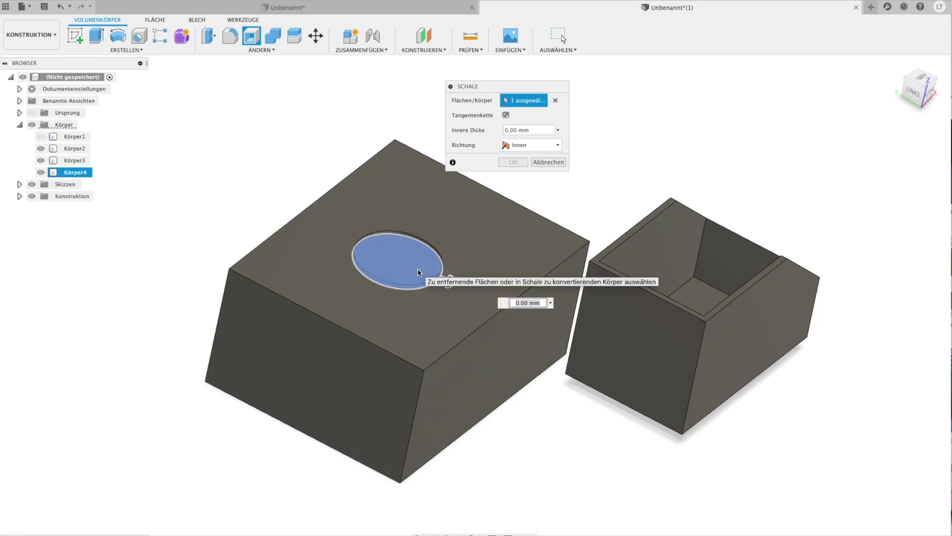
{"action": "type", "text": "5"}
{"action": "key", "text": "Return"}
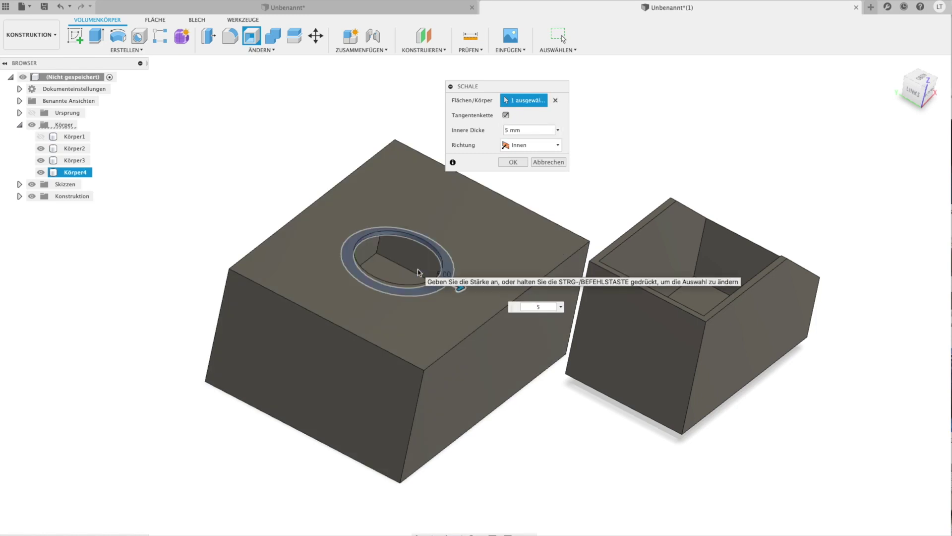
{"action": "key", "text": "Return"}
{"action": "mouse_move", "coordinate": [419, 270]}
{"action": "middle_mouse_down", "text": "shift"}
{"action": "mouse_move", "coordinate": [430, 248]}
{"action": "mouse_move", "coordinate": [438, 322]}
{"action": "middle_mouse_up", "text": "shift"}
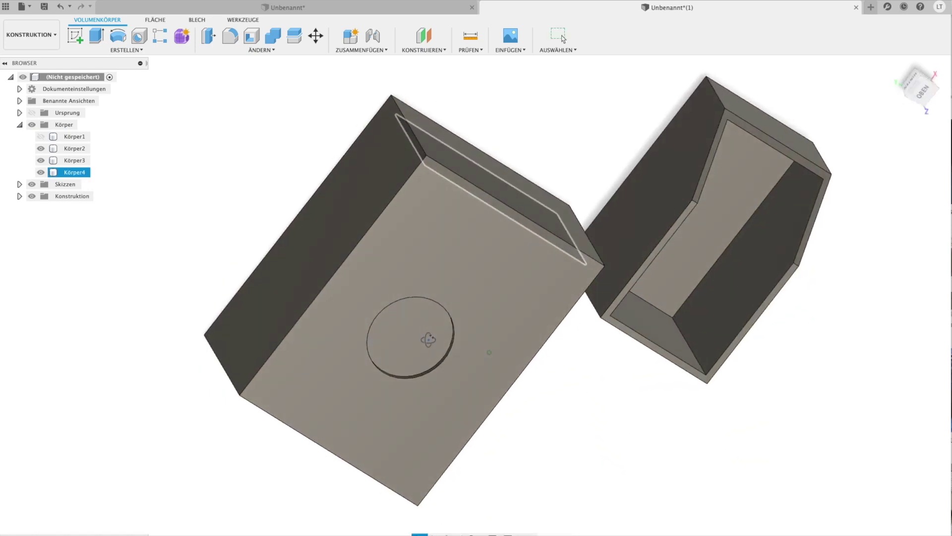
{"action": "middle_click_drag", "start_coordinate": [438, 322], "coordinate": [453, 293], "text": "shift"}
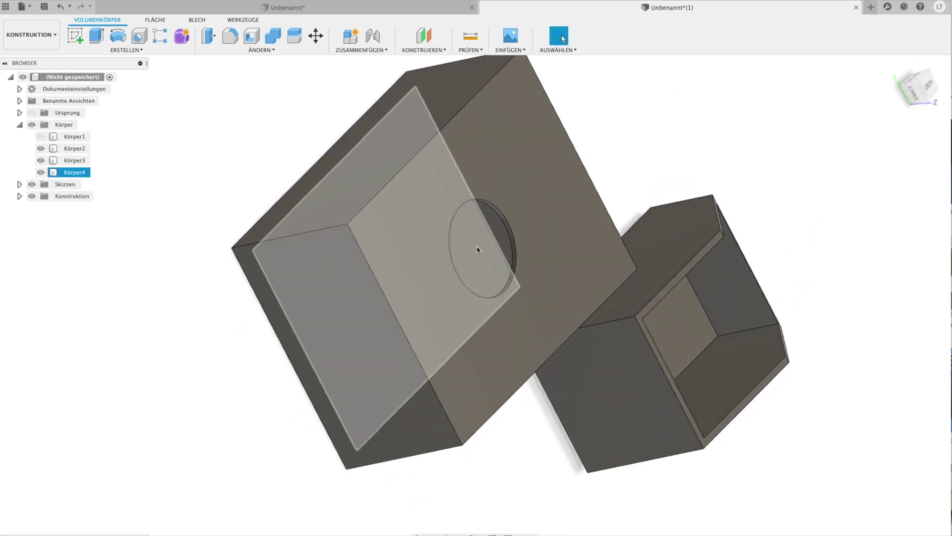
{"action": "scroll", "coordinate": [480, 252], "scroll_direction": "up", "scroll_amount": 3}
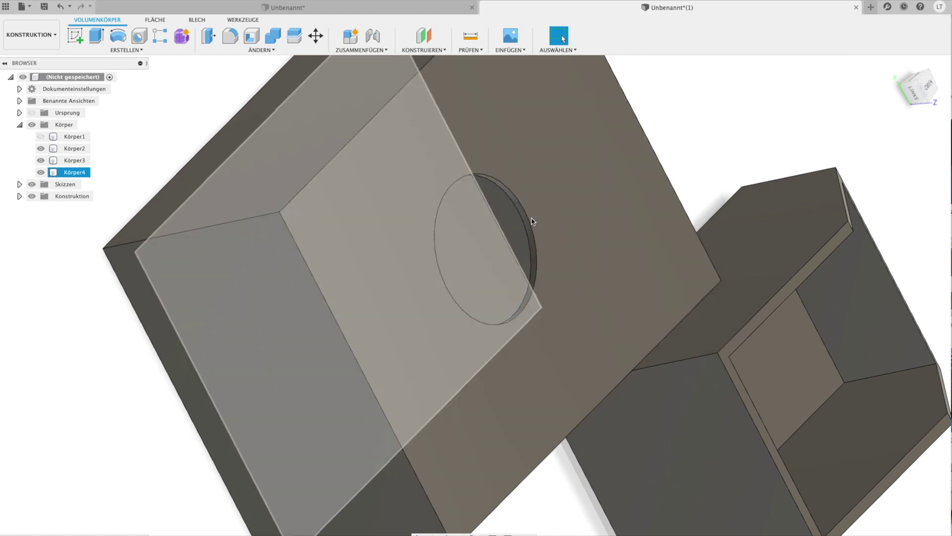
{"action": "scroll", "coordinate": [486, 252], "scroll_direction": "down", "scroll_amount": 2}
{"action": "key", "text": "Escape"}
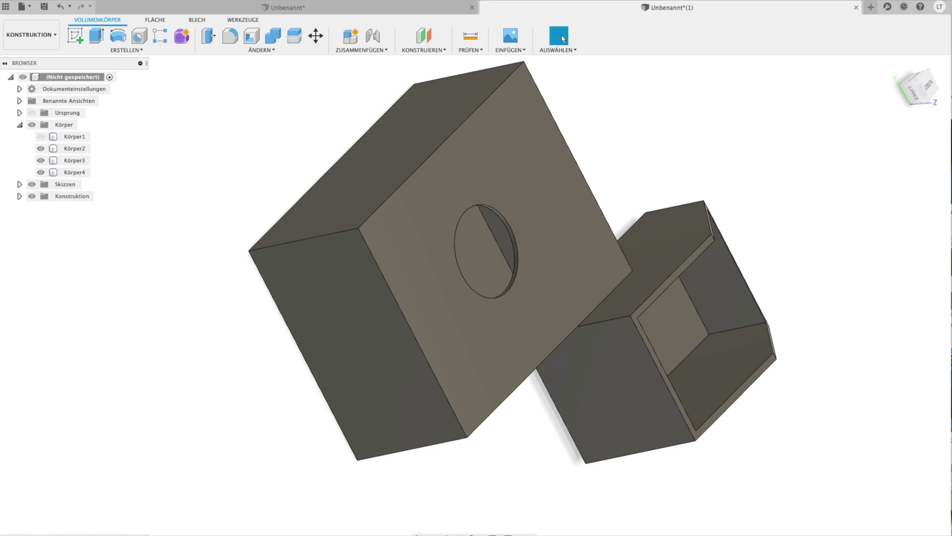
{"action": "left_click", "coordinate": [470, 397]}
{"action": "middle_click_drag", "start_coordinate": [447, 382], "coordinate": [495, 347], "text": "shift"}
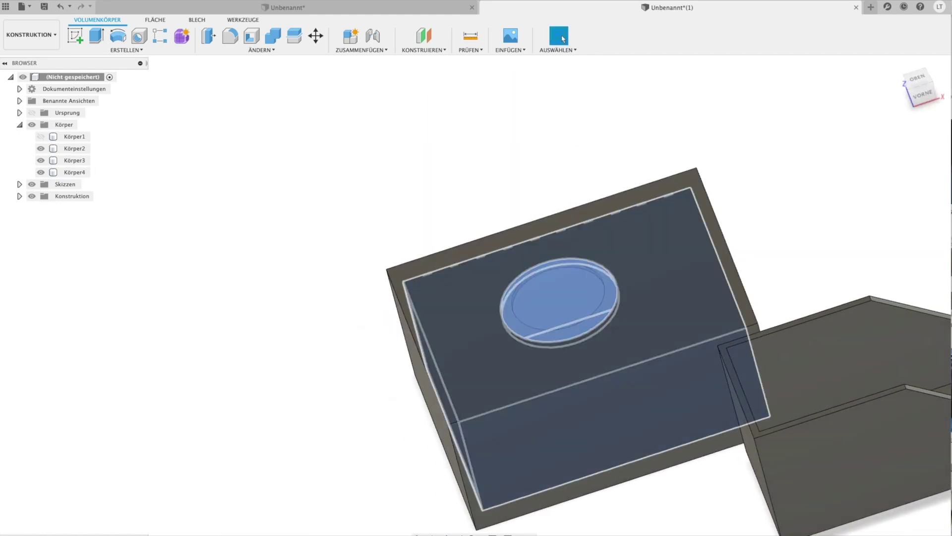
{"action": "key", "text": "Escape"}
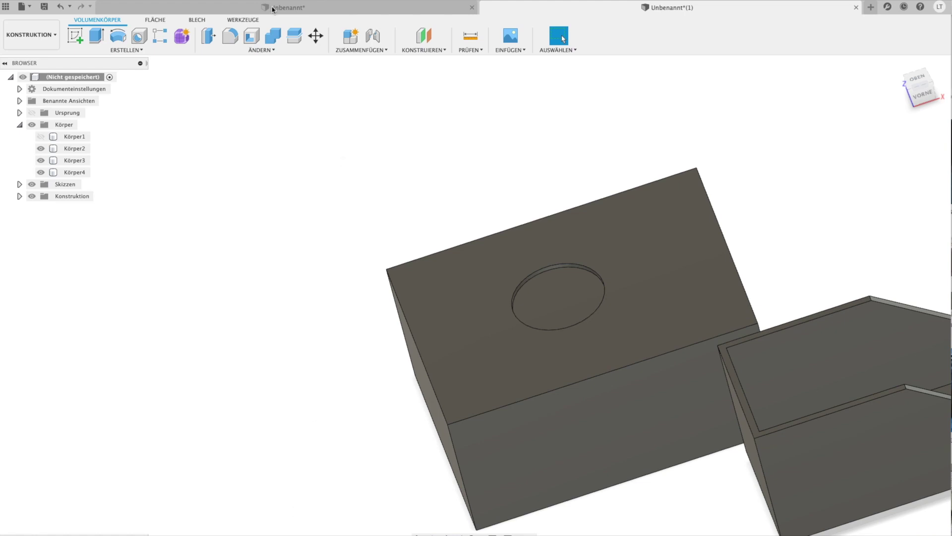
Shell Körper4 with 5 mm walls, removing its left side face and the circular recess floor
{"action": "left_click", "coordinate": [252, 36]}
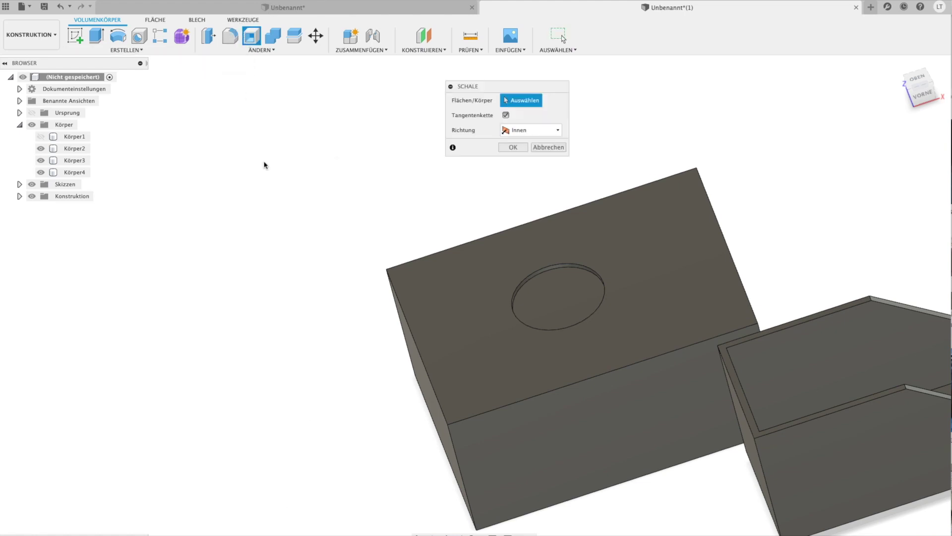
{"action": "left_click", "coordinate": [426, 400]}
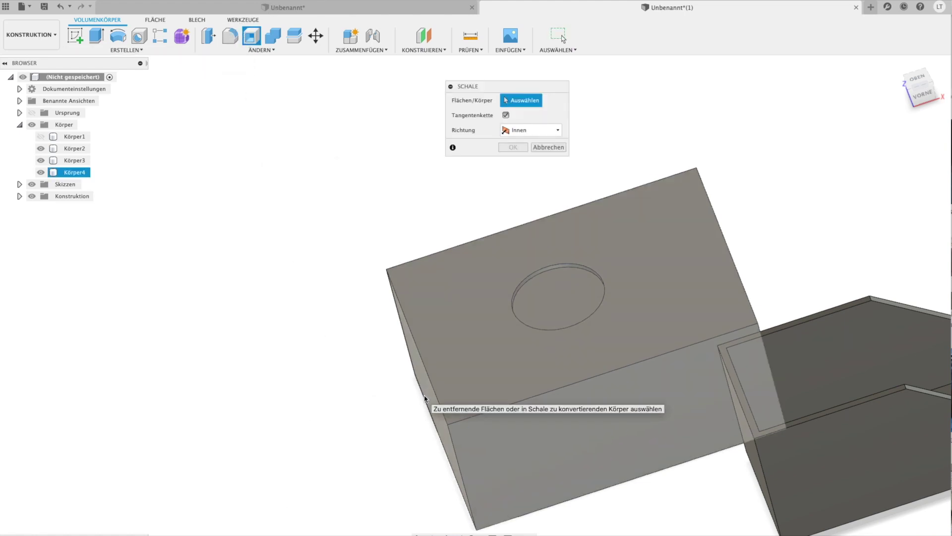
{"action": "middle_click_drag", "start_coordinate": [446, 365], "coordinate": [422, 412], "text": "shift"}
{"action": "left_click", "coordinate": [422, 412]}
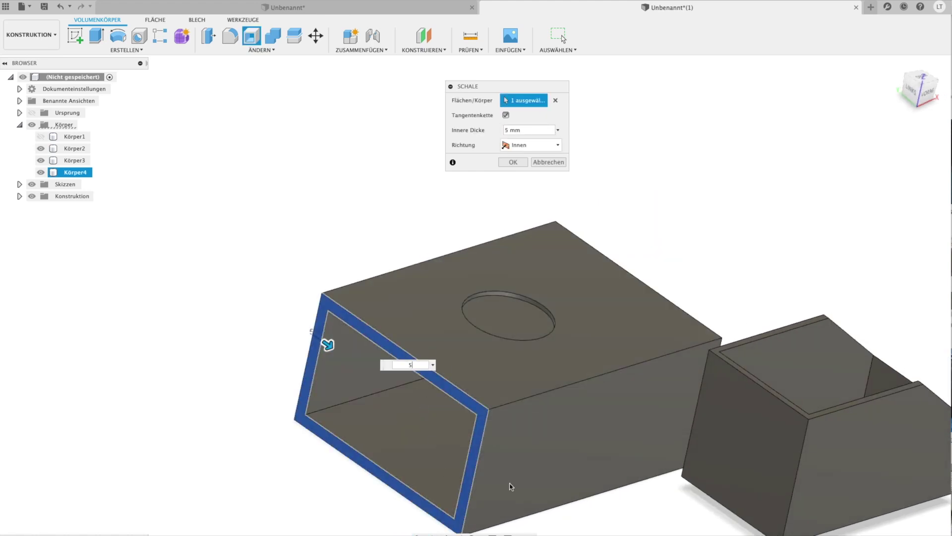
{"action": "left_click", "coordinate": [514, 319]}
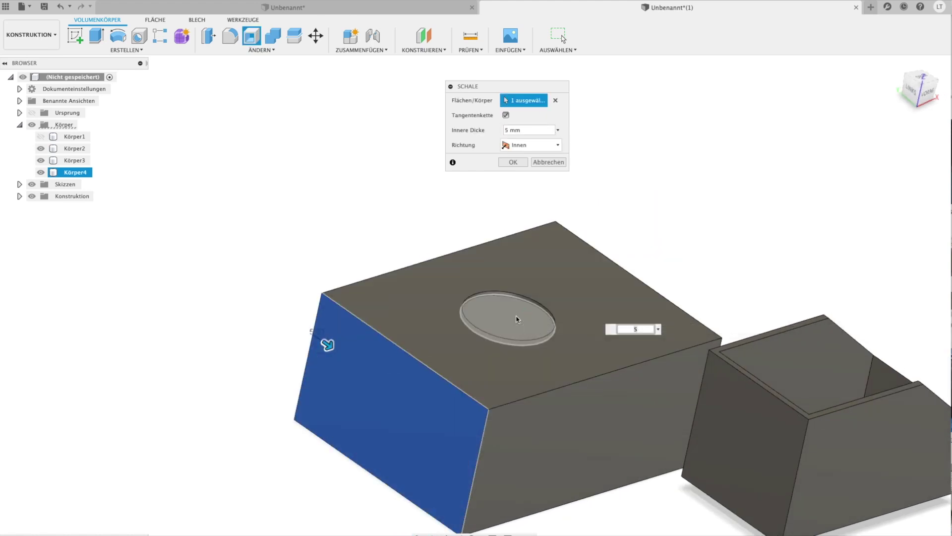
{"action": "mouse_move", "coordinate": [399, 459]}
{"action": "middle_mouse_down", "text": "shift"}
{"action": "mouse_move", "coordinate": [448, 417]}
{"action": "mouse_move", "coordinate": [403, 378]}
{"action": "middle_mouse_up", "text": "shift"}
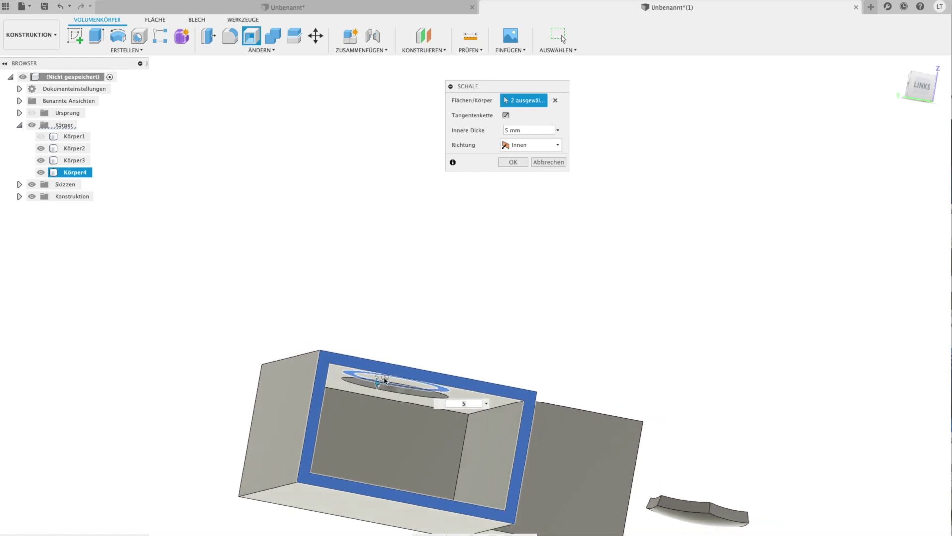
{"action": "scroll", "coordinate": [443, 482], "scroll_direction": "down", "scroll_amount": 3}
{"action": "middle_click_drag", "start_coordinate": [519, 342], "coordinate": [511, 364], "text": "shift"}
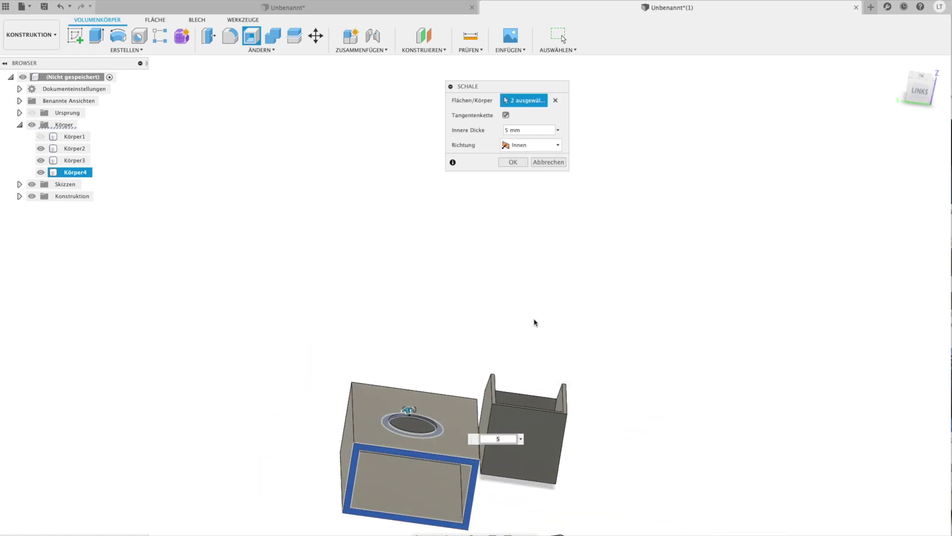
{"action": "left_click", "coordinate": [525, 166]}
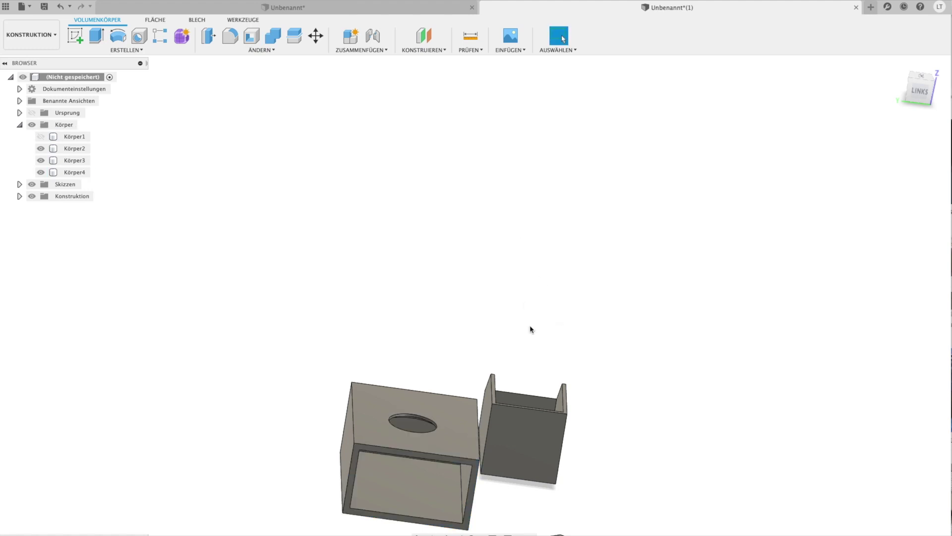
{"action": "scroll", "coordinate": [525, 304], "scroll_direction": "down", "scroll_amount": 3}
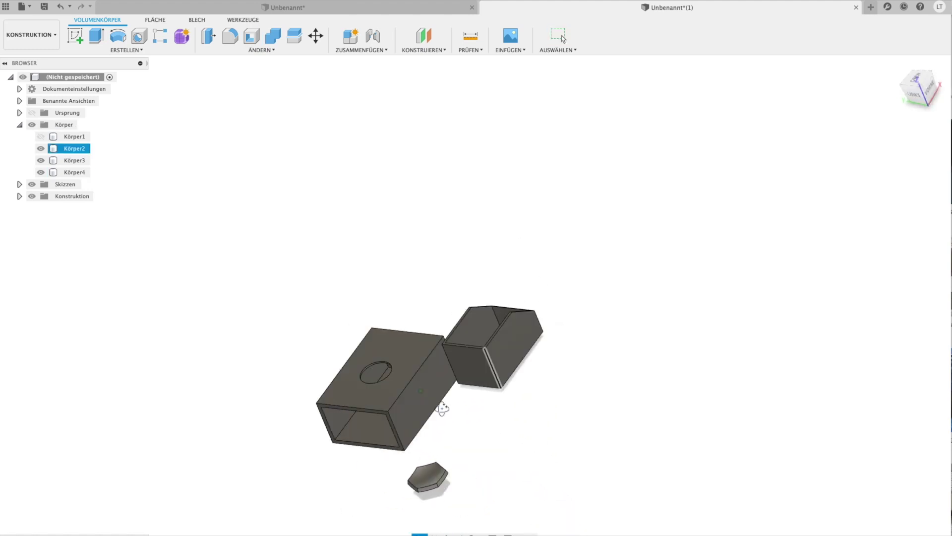
Select the hexagonal dish in Move/Copy and switch the object type from Flächen to Körper
{"action": "left_click_drag", "start_coordinate": [485, 402], "coordinate": [411, 461]}
{"action": "key", "text": "Escape"}
{"action": "left_click", "coordinate": [320, 492]}
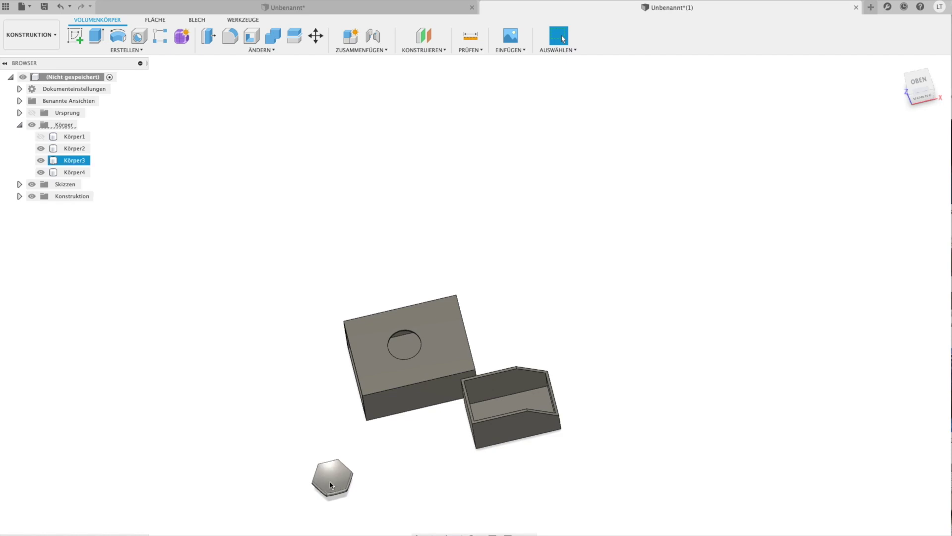
{"action": "left_click", "coordinate": [331, 485]}
{"action": "left_click", "coordinate": [317, 41]}
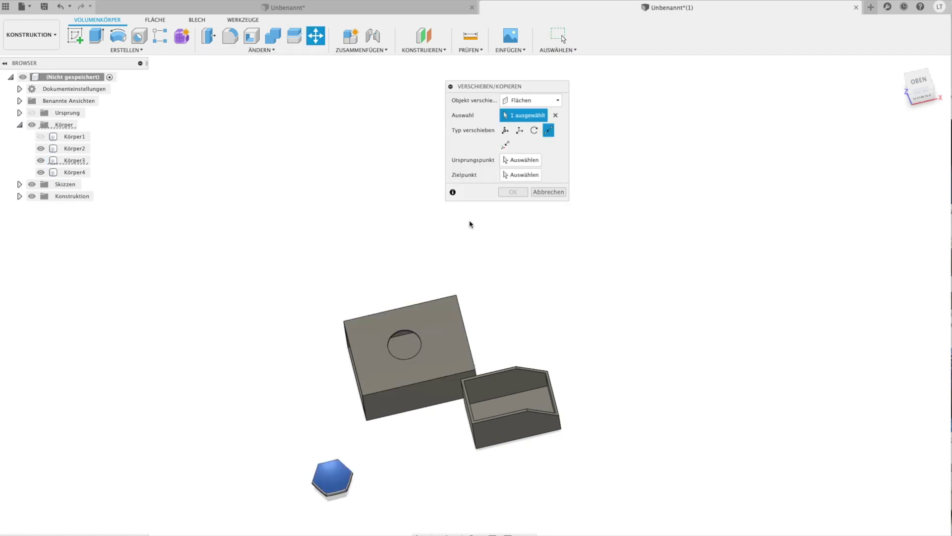
{"action": "left_click", "coordinate": [531, 100]}
{"action": "left_click", "coordinate": [529, 124]}
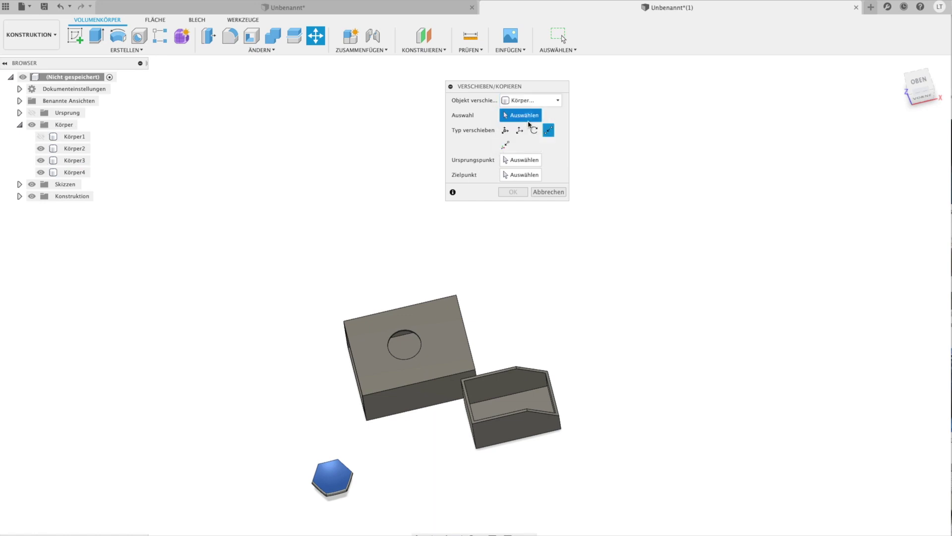